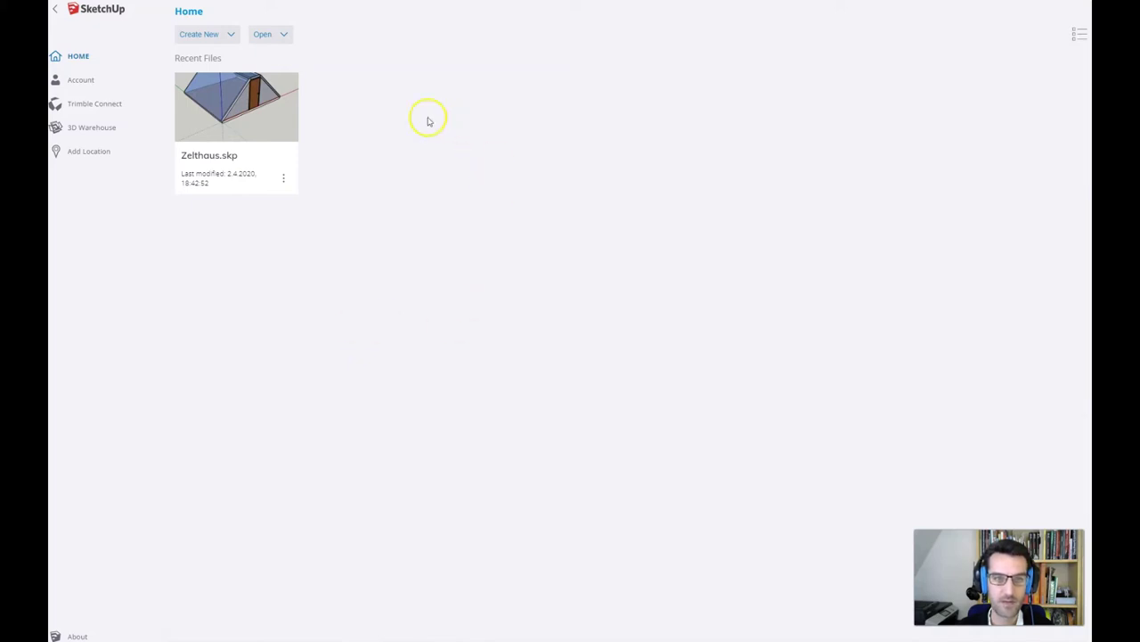
Step: Start a new untitled model from the Simple Template - Meters
click(233, 40)
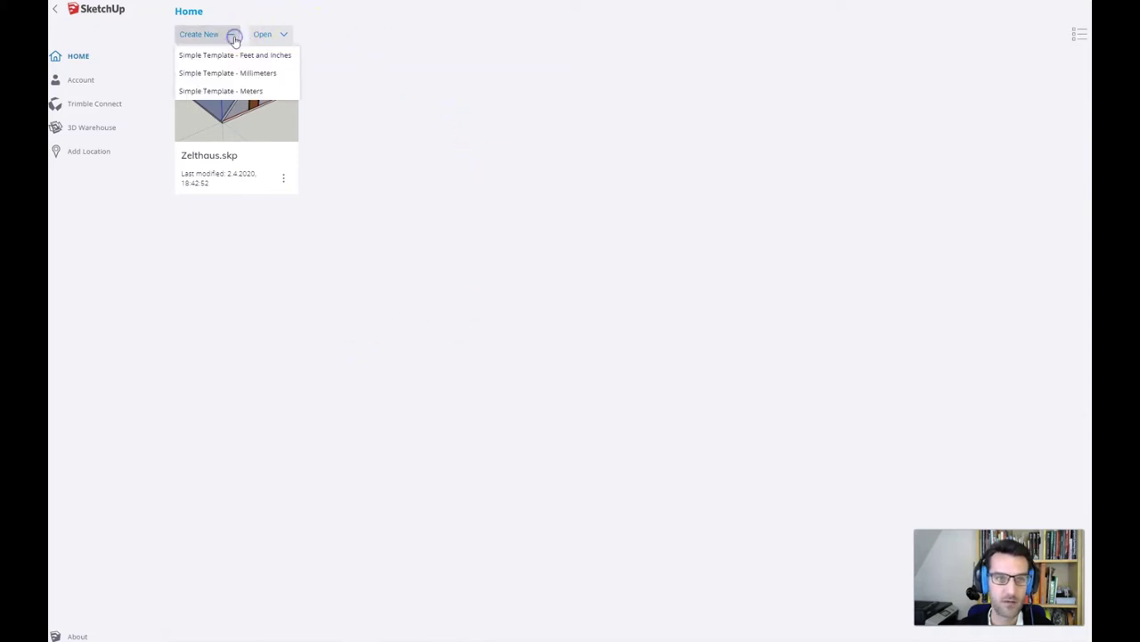
click(225, 91)
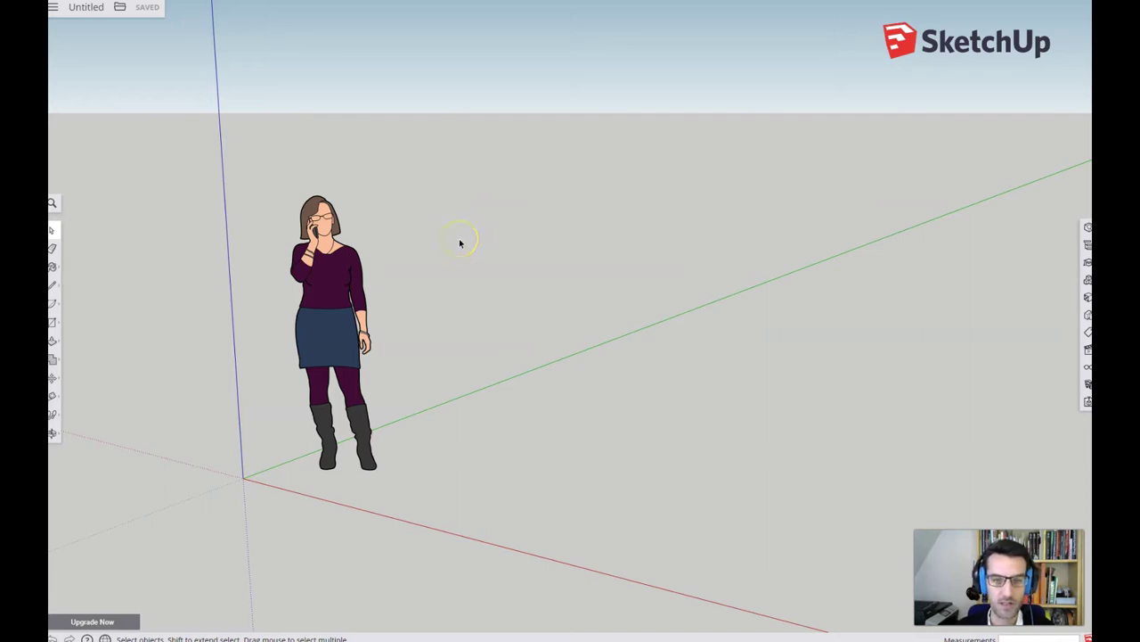
Step: Delete the default person figure so only the axes remain
click(319, 328)
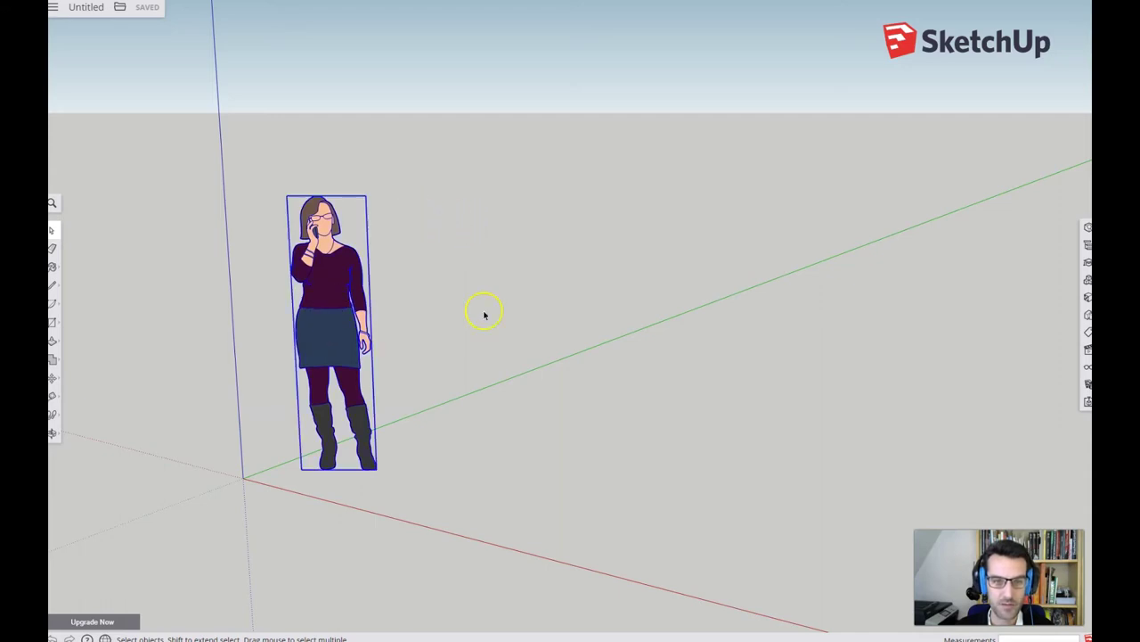
key(Delete)
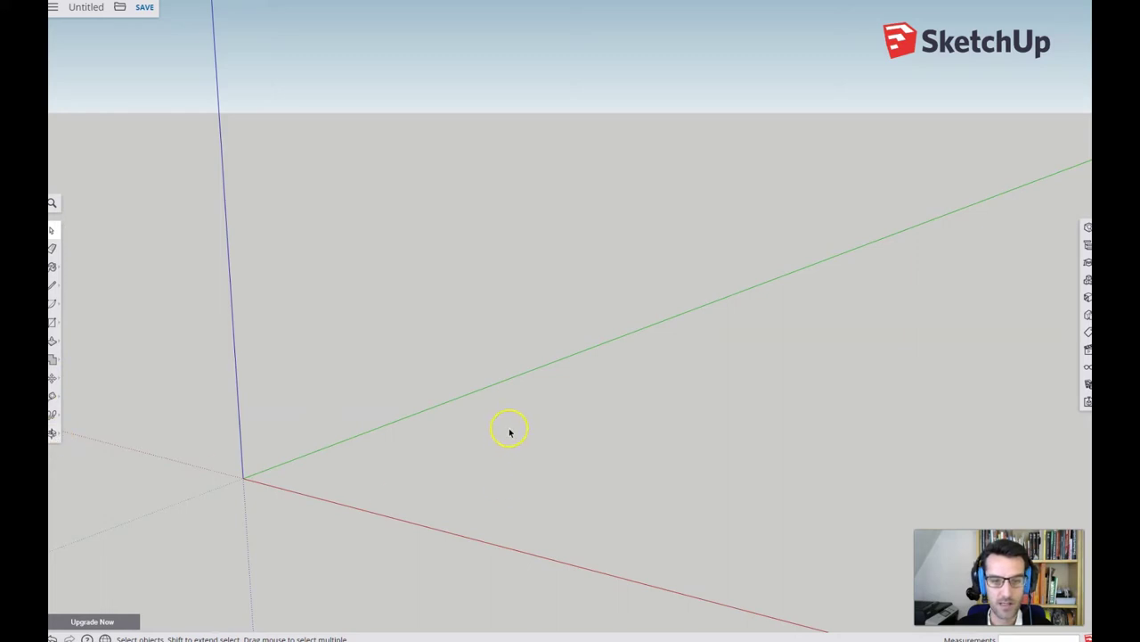
Step: Orbit to tilt the axes and pan the scene to the left
click(52, 433)
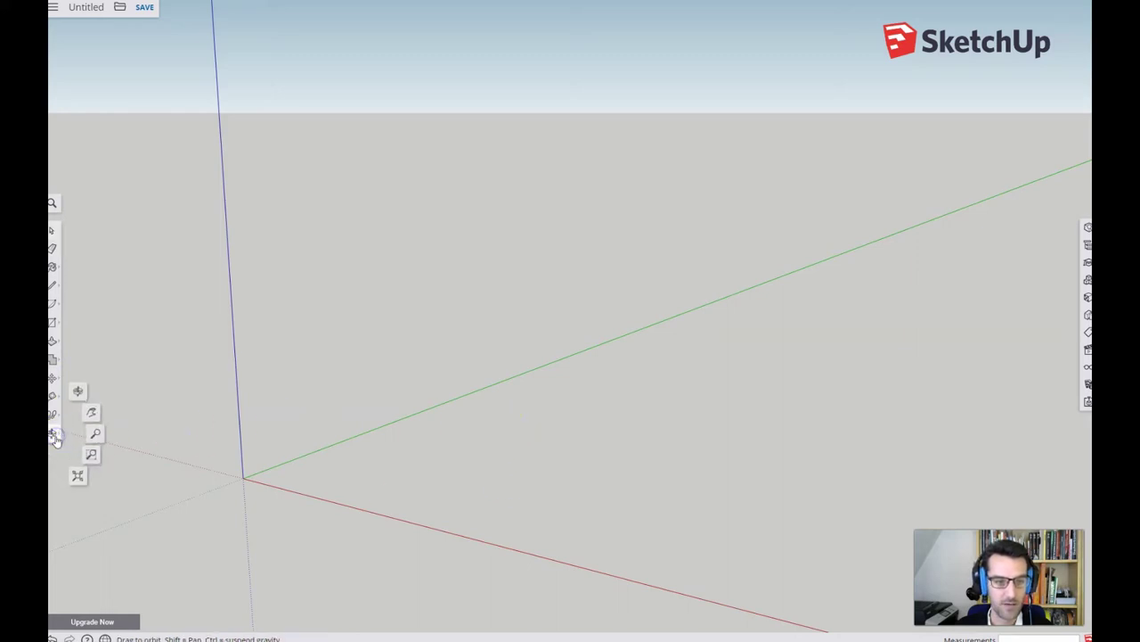
click(79, 390)
mouse_move(522, 451)
mouse_down()
mouse_move(466, 426)
mouse_move(543, 451)
mouse_move(511, 441)
mouse_up()
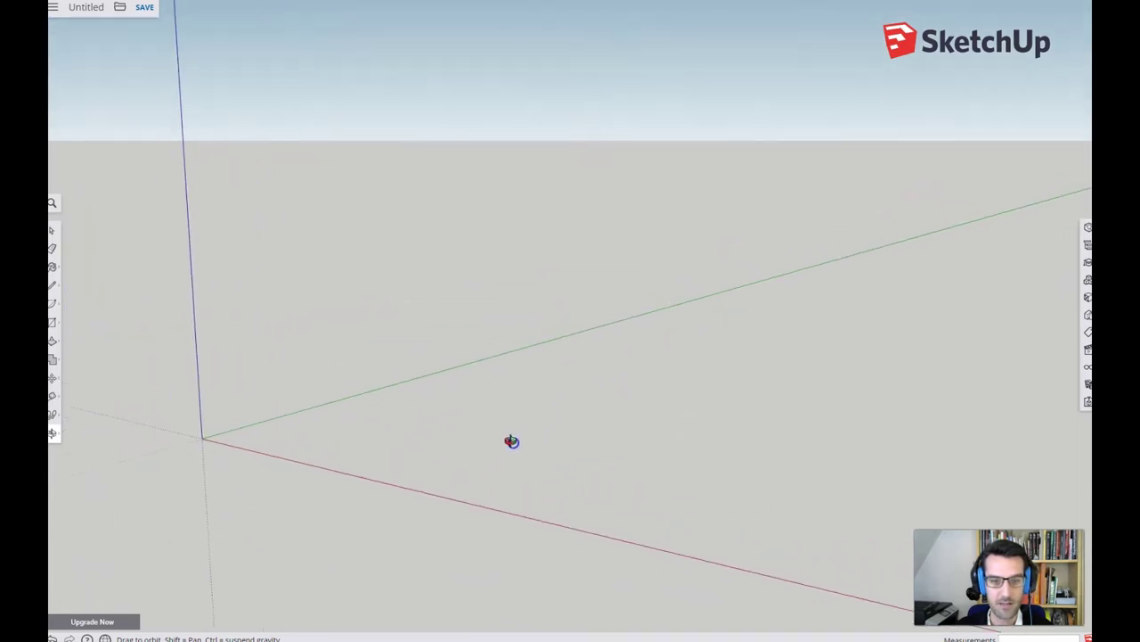
click(59, 436)
click(94, 412)
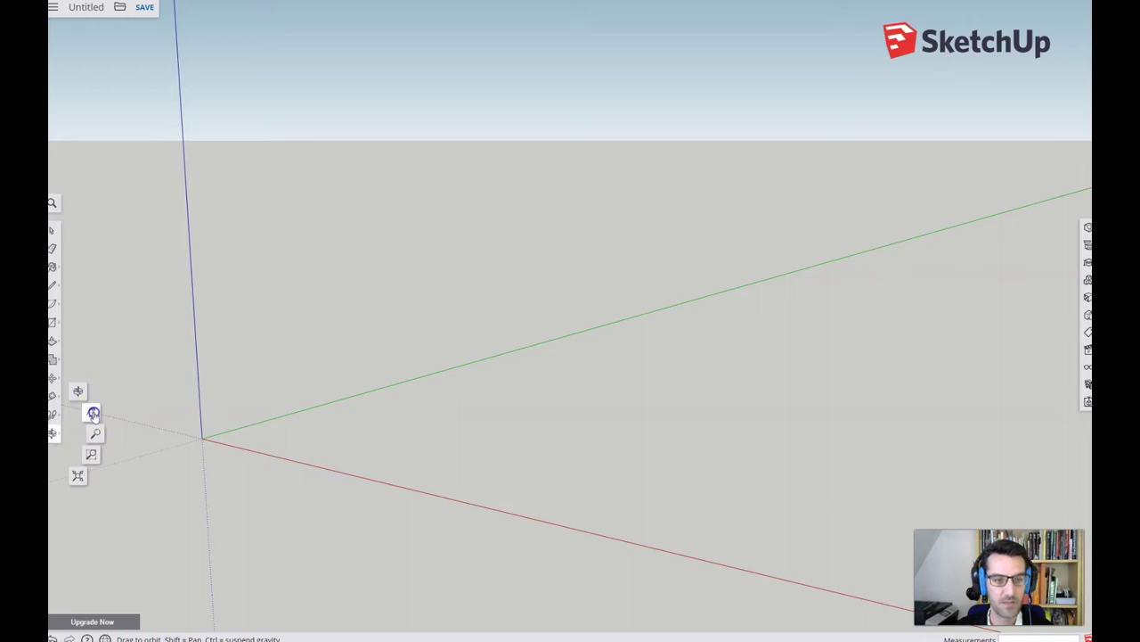
mouse_move(392, 421)
mouse_down()
mouse_move(415, 410)
mouse_move(380, 404)
mouse_move(362, 433)
mouse_move(392, 442)
mouse_up()
click(410, 425)
click(390, 420)
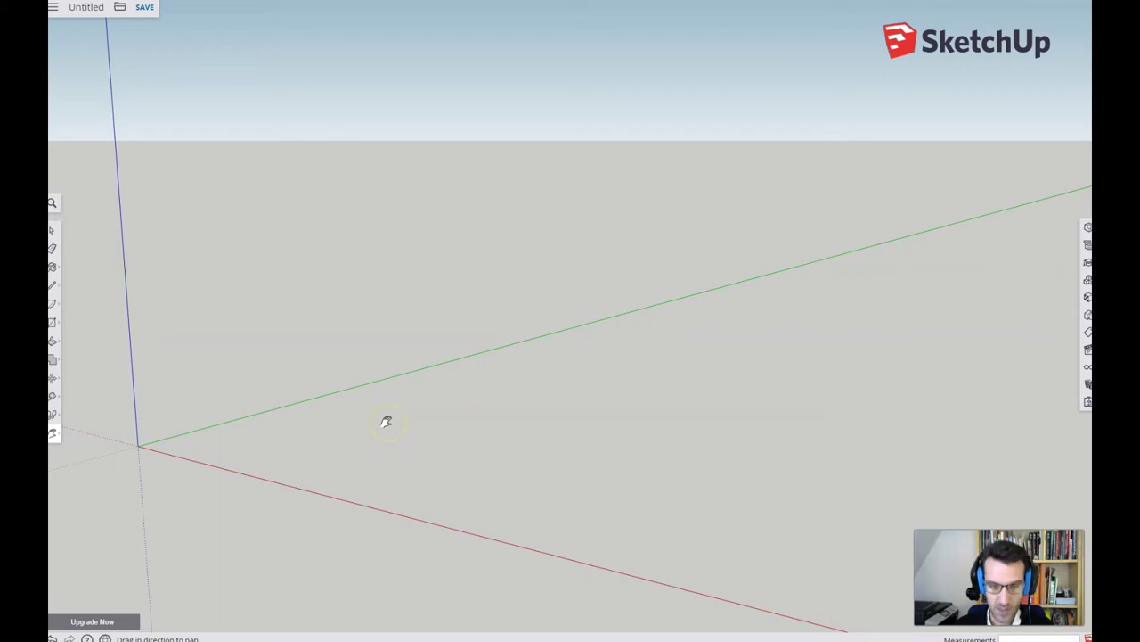
Step: Orbit and pan again to recentre the origin, then pick the Rectangle tool
key(o)
drag(369, 407, 382, 416)
key(h)
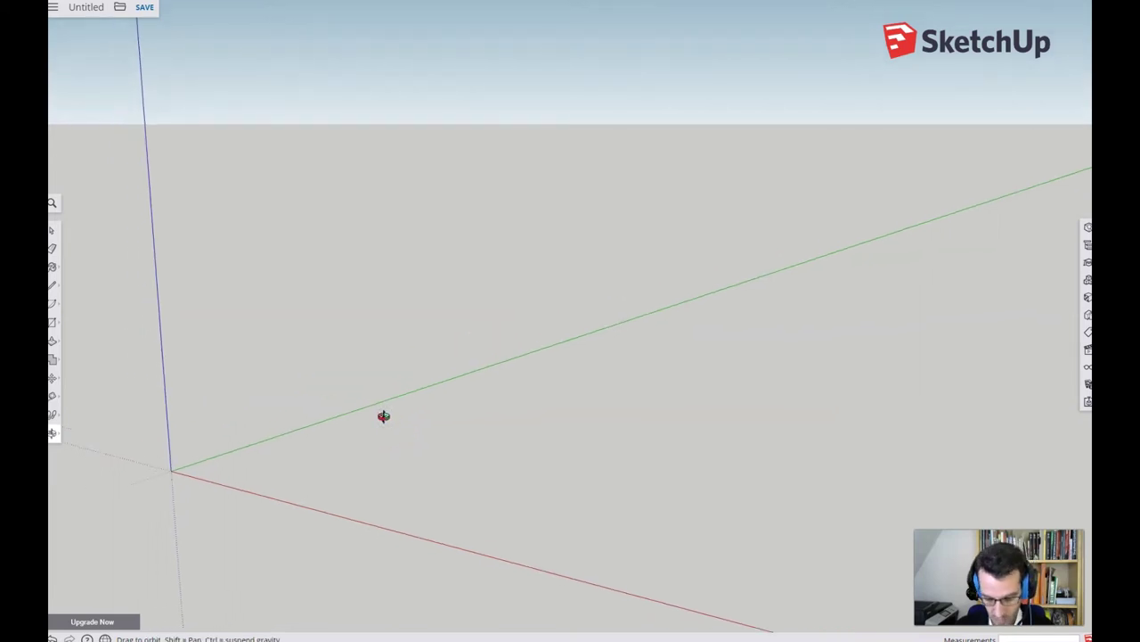
click(394, 442)
drag(412, 458, 361, 424)
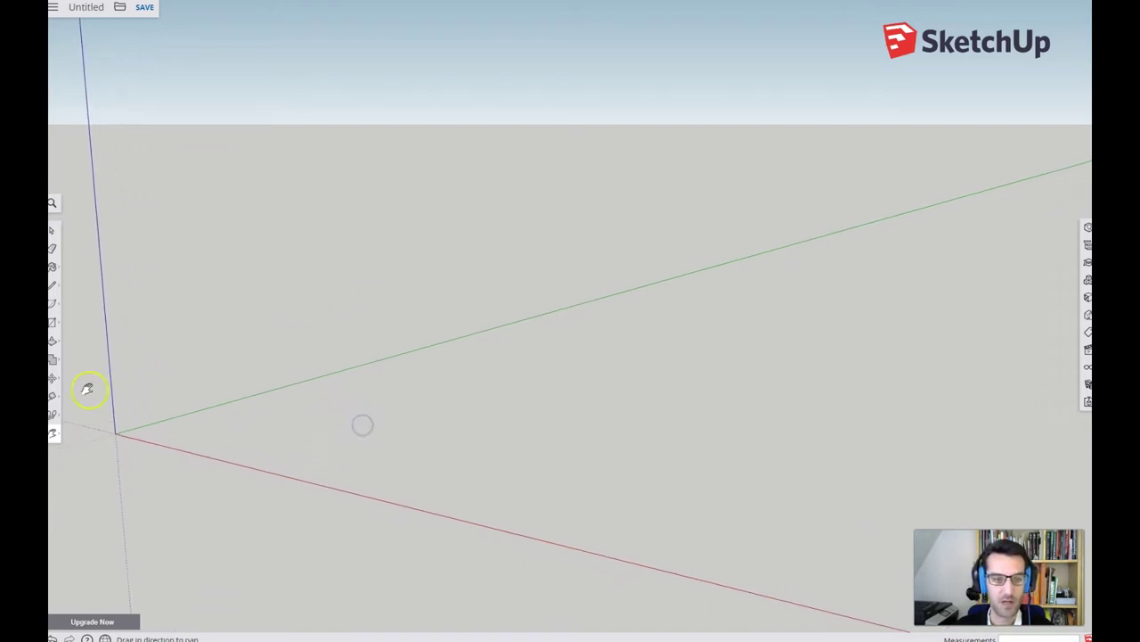
click(291, 372)
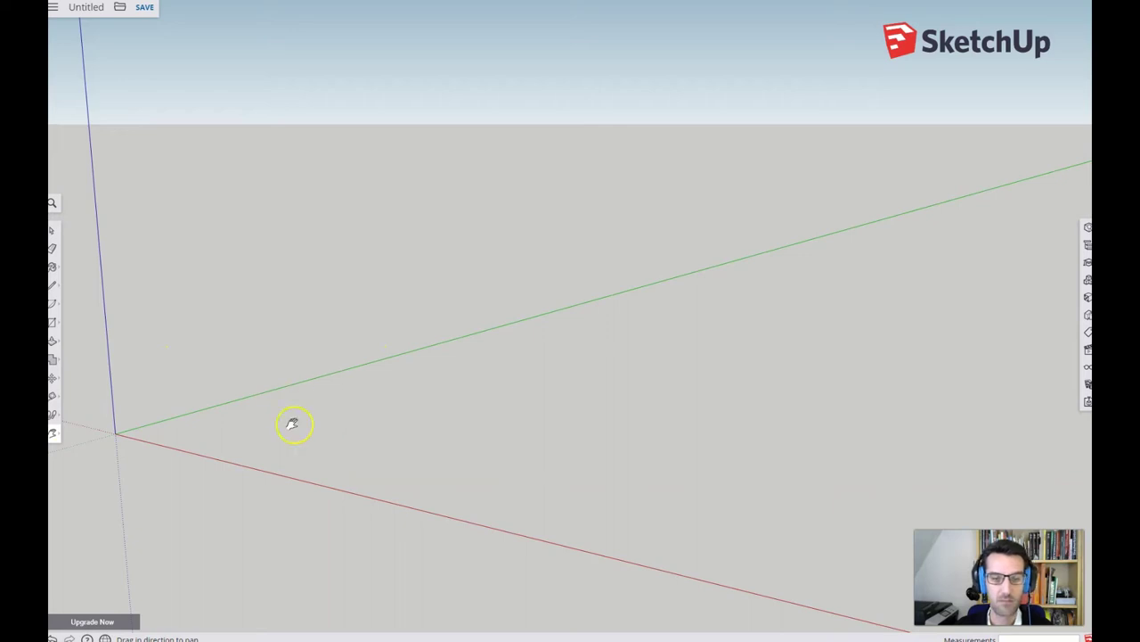
click(331, 435)
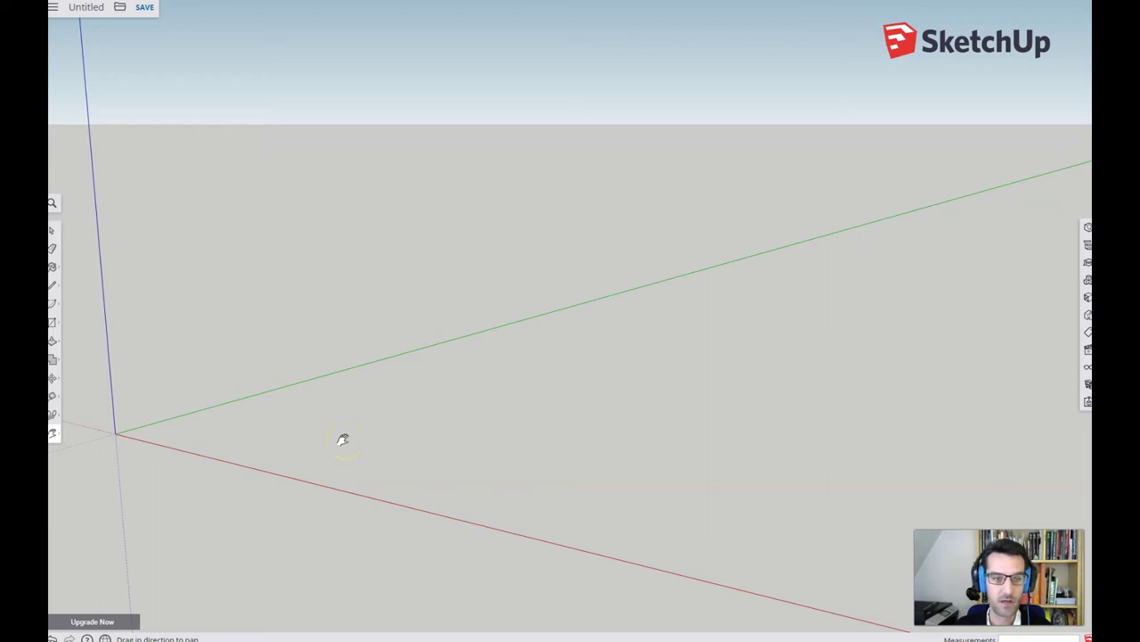
mouse_move(258, 377)
mouse_down()
mouse_move(280, 387)
mouse_move(395, 377)
mouse_up()
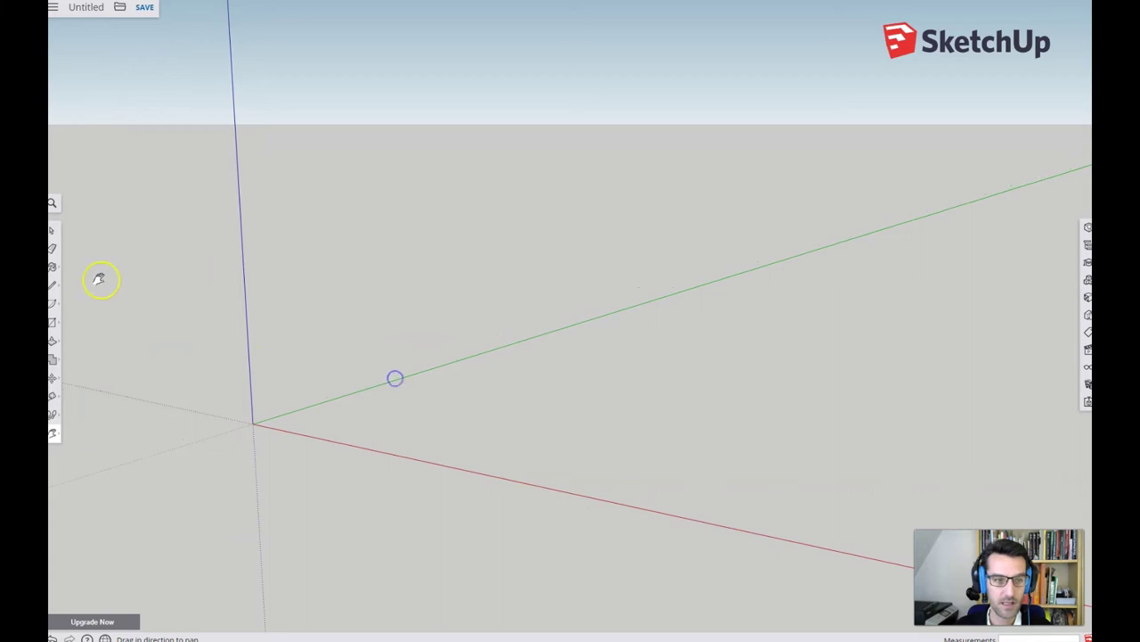
click(52, 326)
click(78, 282)
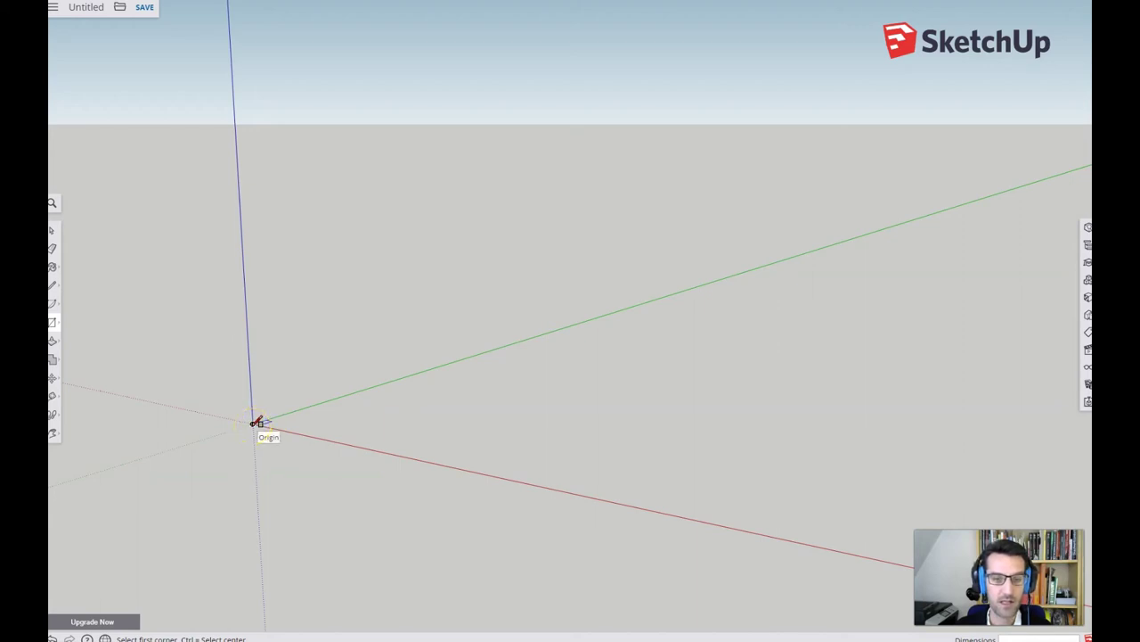
Step: Draw the floor rectangle from the origin at the entered size, then view it from above
drag(254, 423, 543, 388)
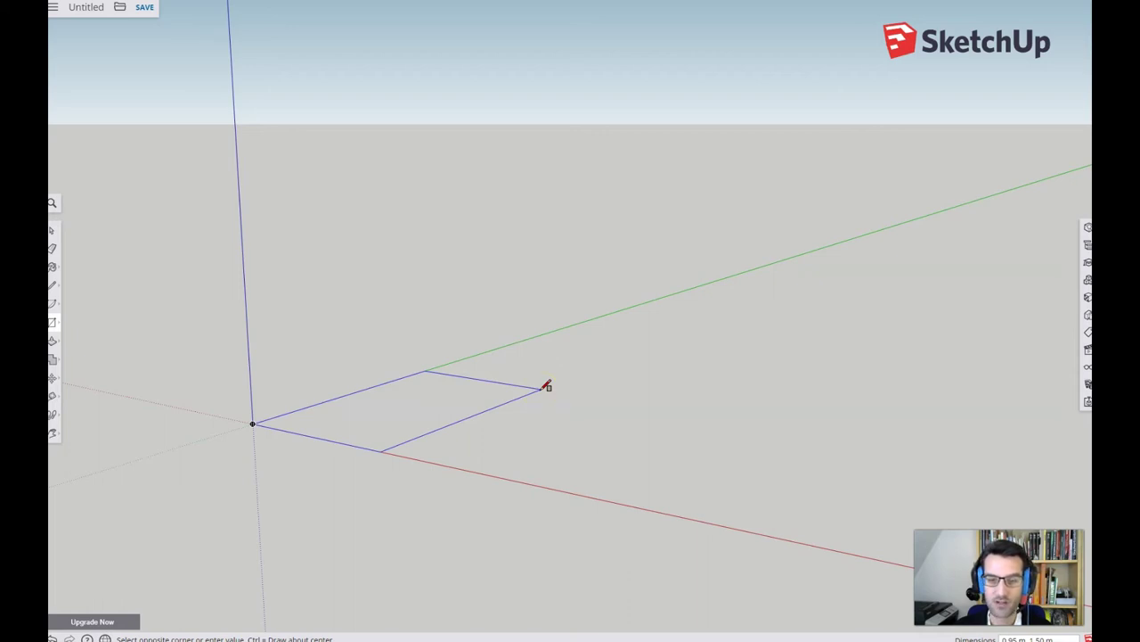
drag(547, 386, 600, 383)
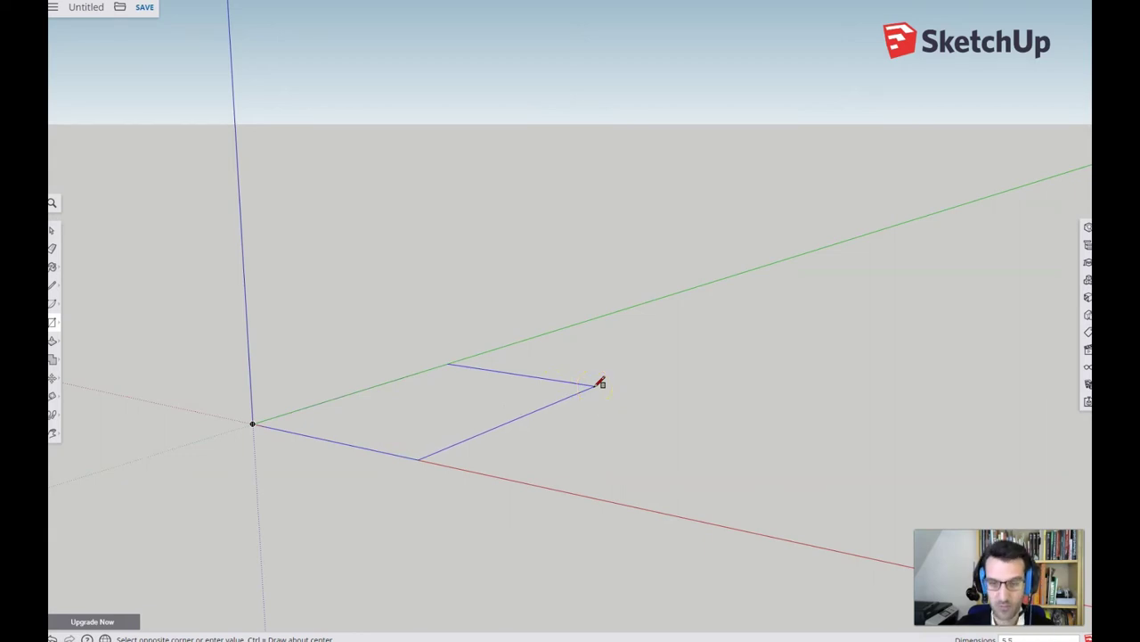
key(Return)
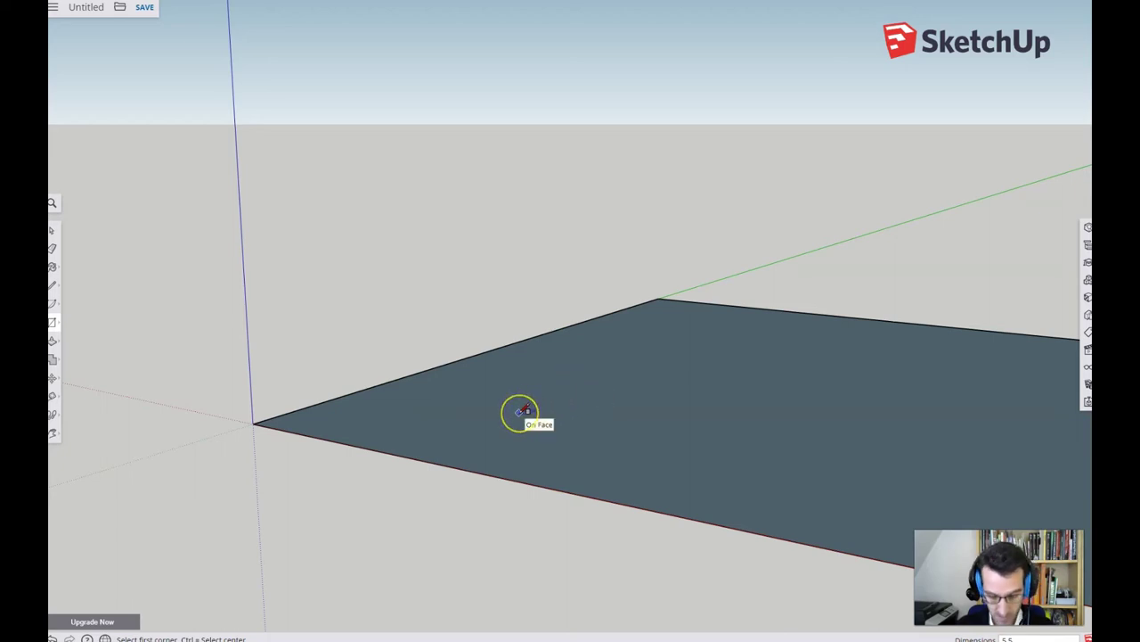
shift+middle_drag(593, 424, 383, 383)
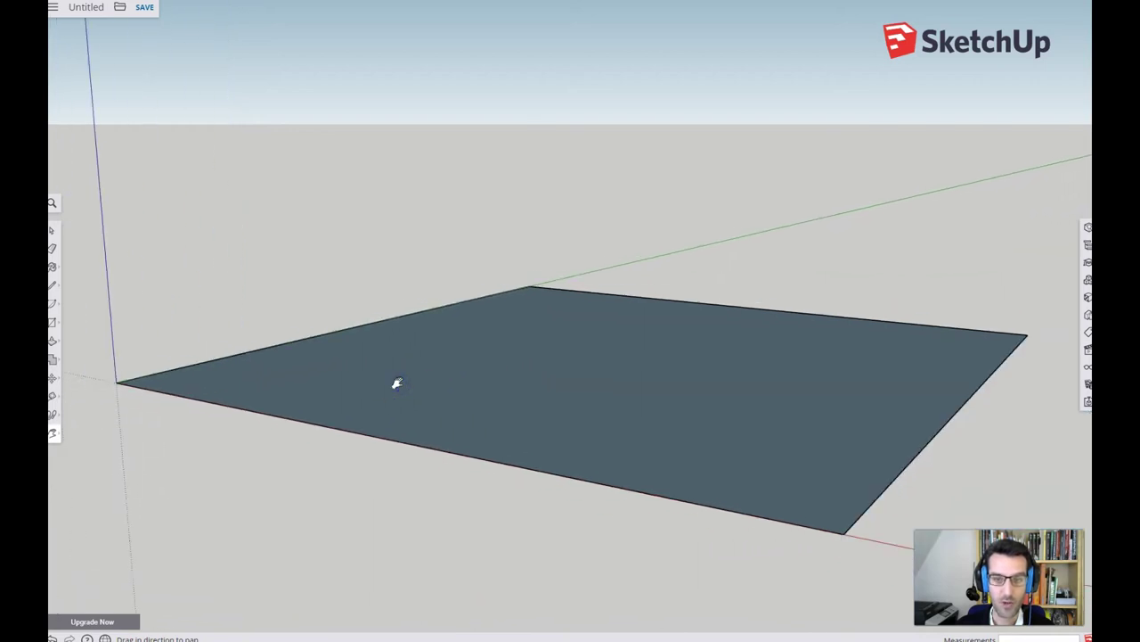
scroll(397, 383, down, 2)
scroll(398, 383, down, 1)
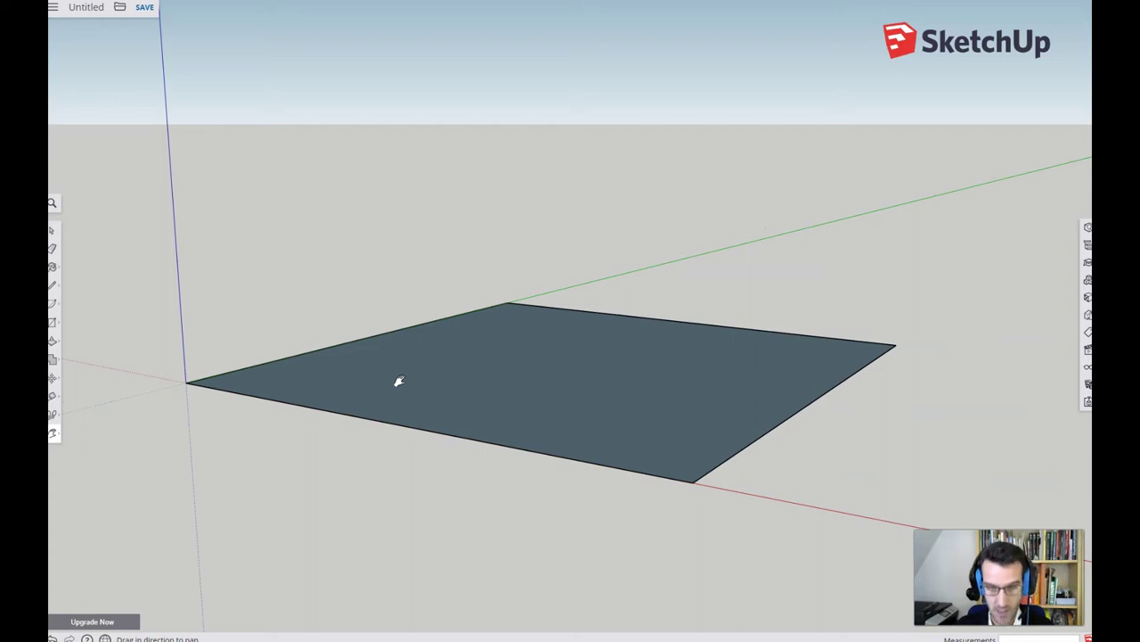
mouse_move(407, 386)
middle_down()
mouse_move(439, 414)
mouse_move(455, 450)
middle_up()
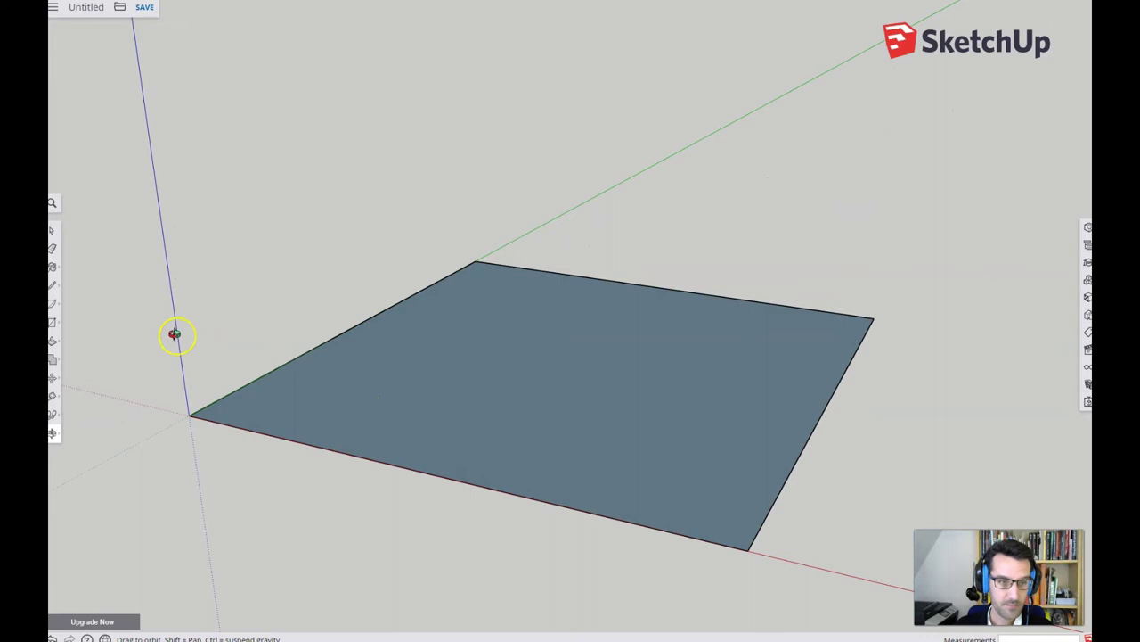
Step: Draw a vertical wall rectangle about 3.5 m tall from the floor corner on the green axis
click(53, 326)
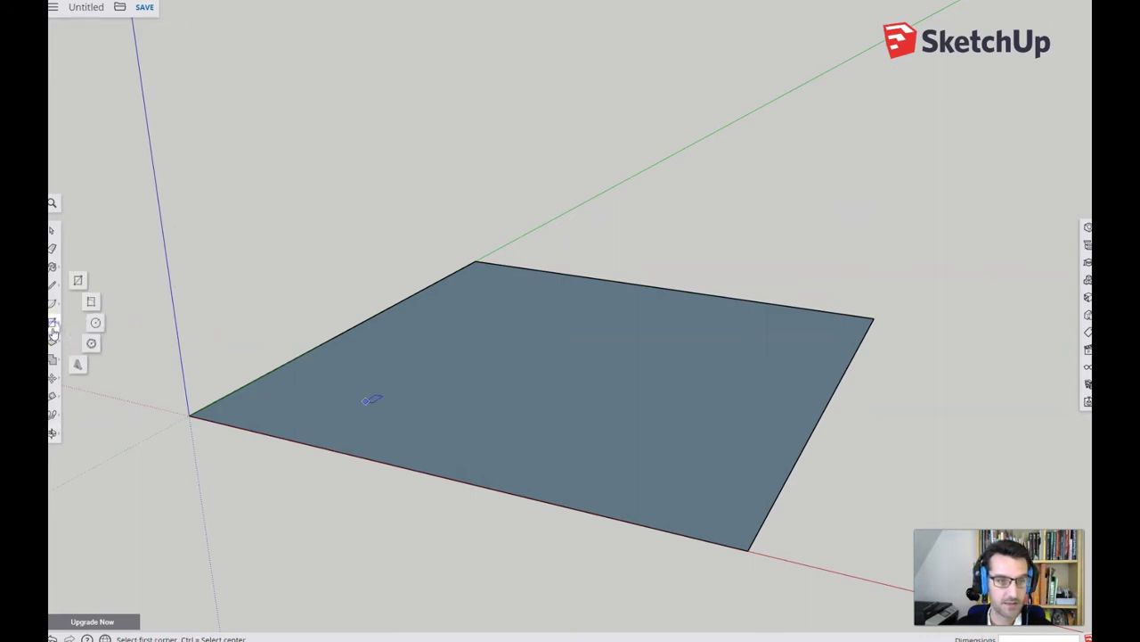
click(82, 278)
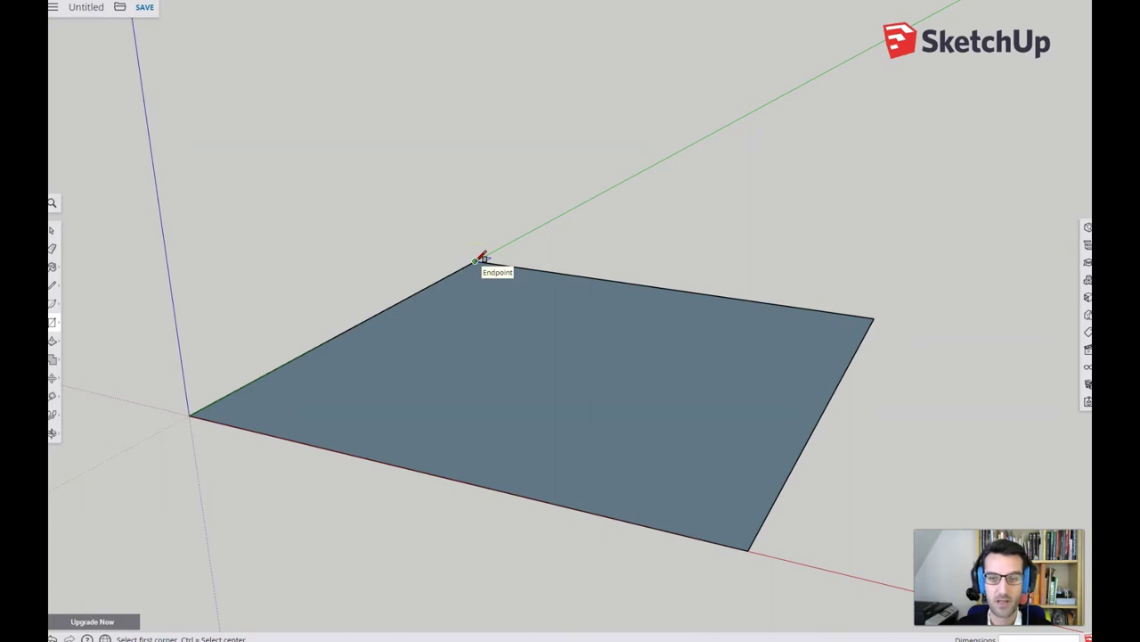
click(475, 260)
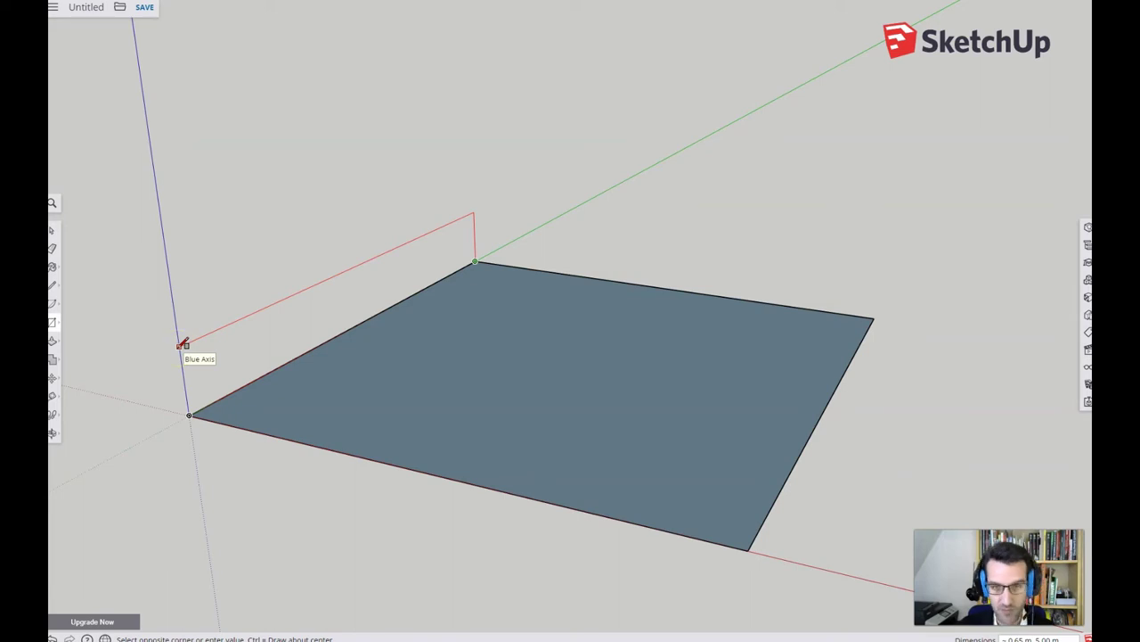
text(3.5)
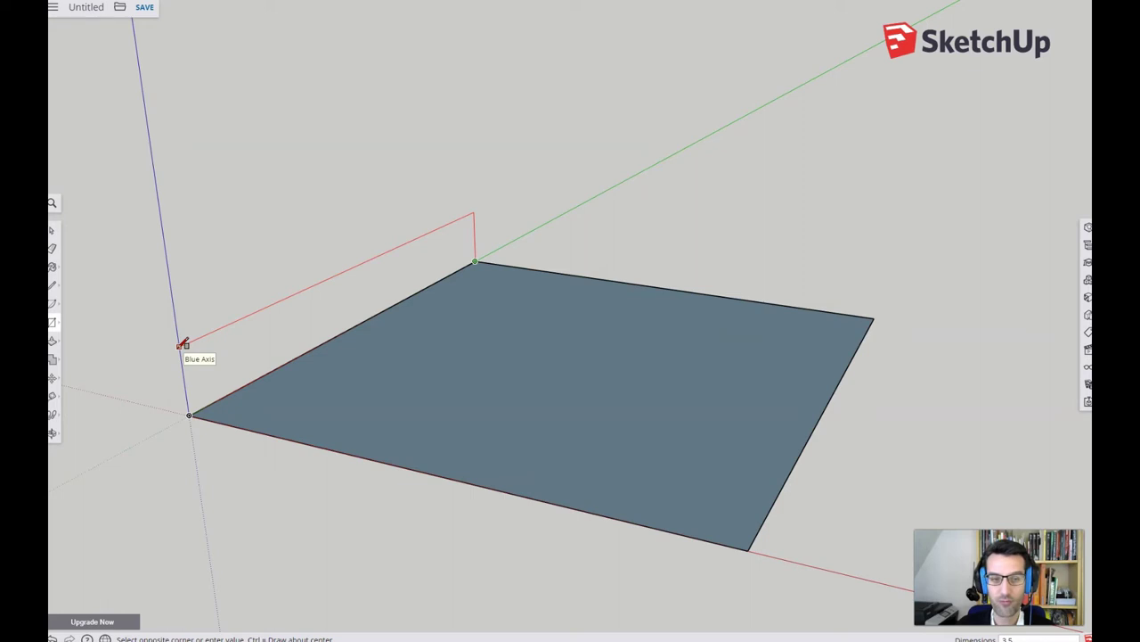
key(Return)
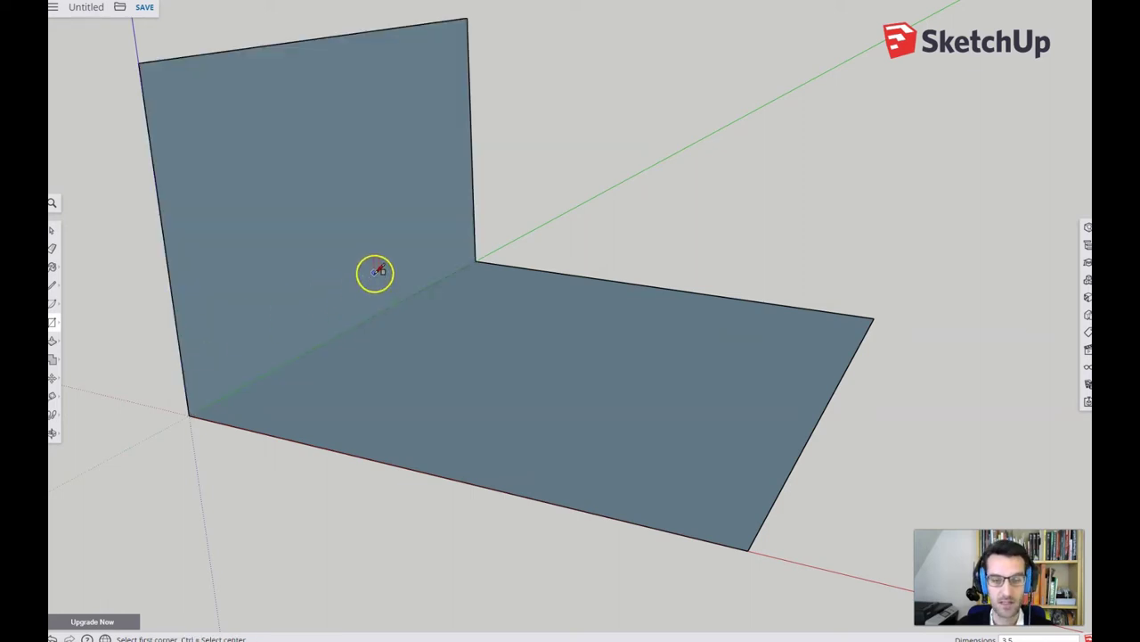
scroll(374, 272, down, 1)
scroll(376, 270, down, 1)
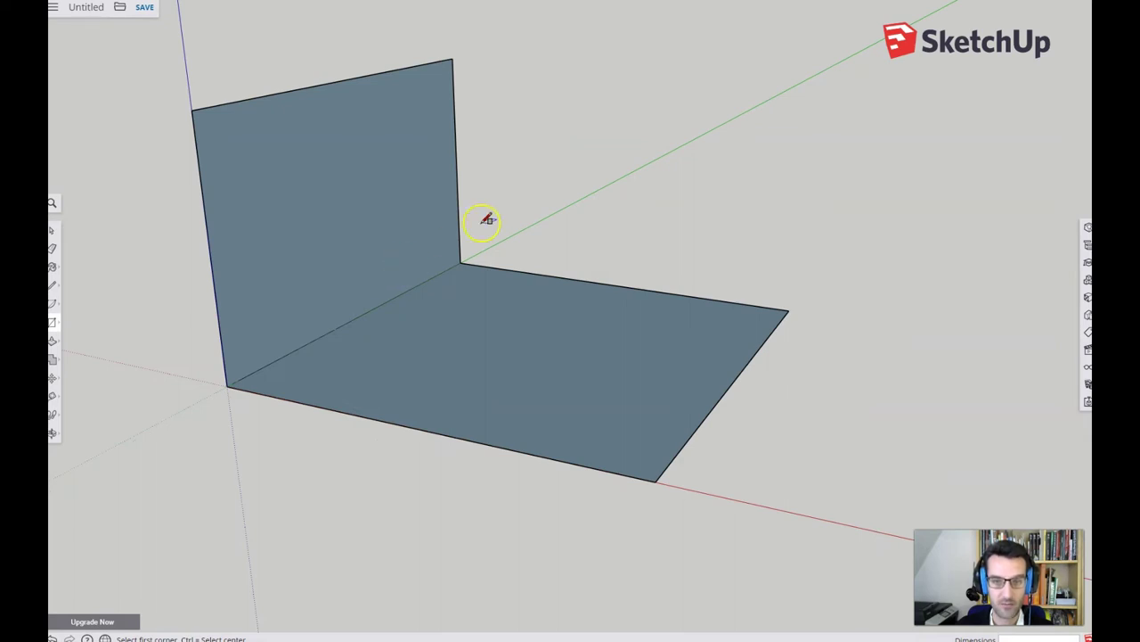
Step: Draw the back wall and the 3.00 m by 5.00 m right wall corner to corner
click(452, 57)
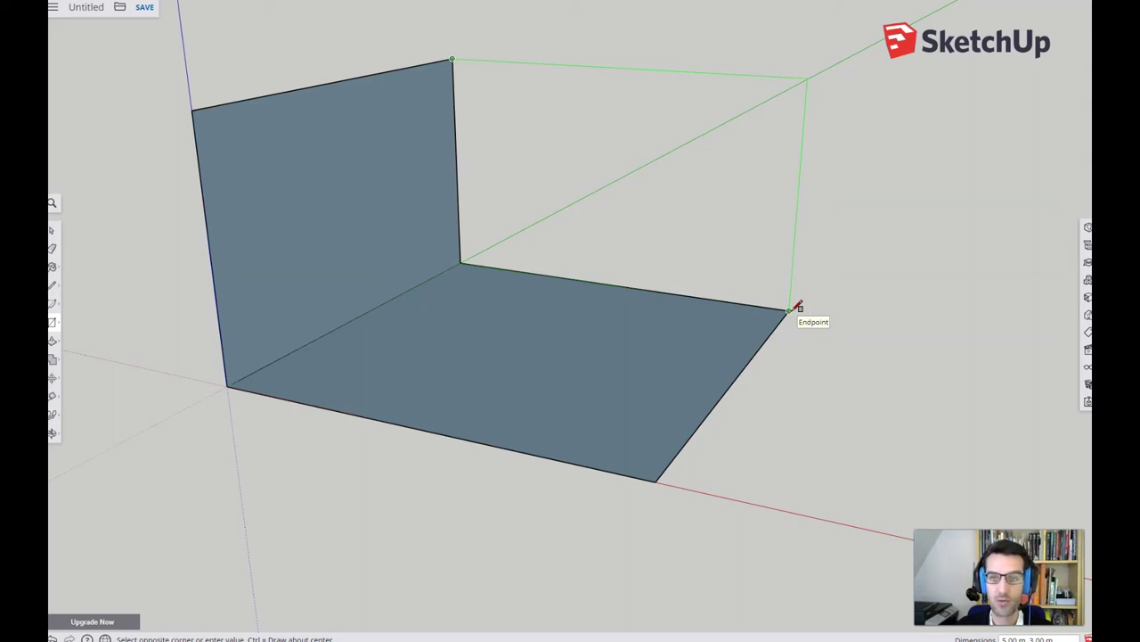
click(790, 309)
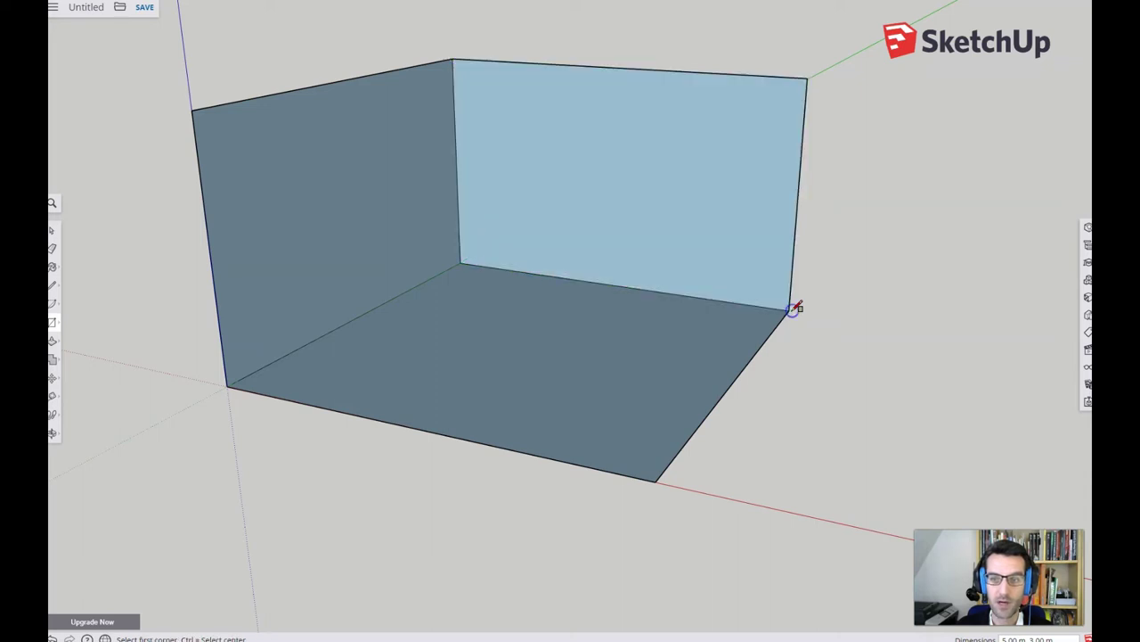
click(806, 78)
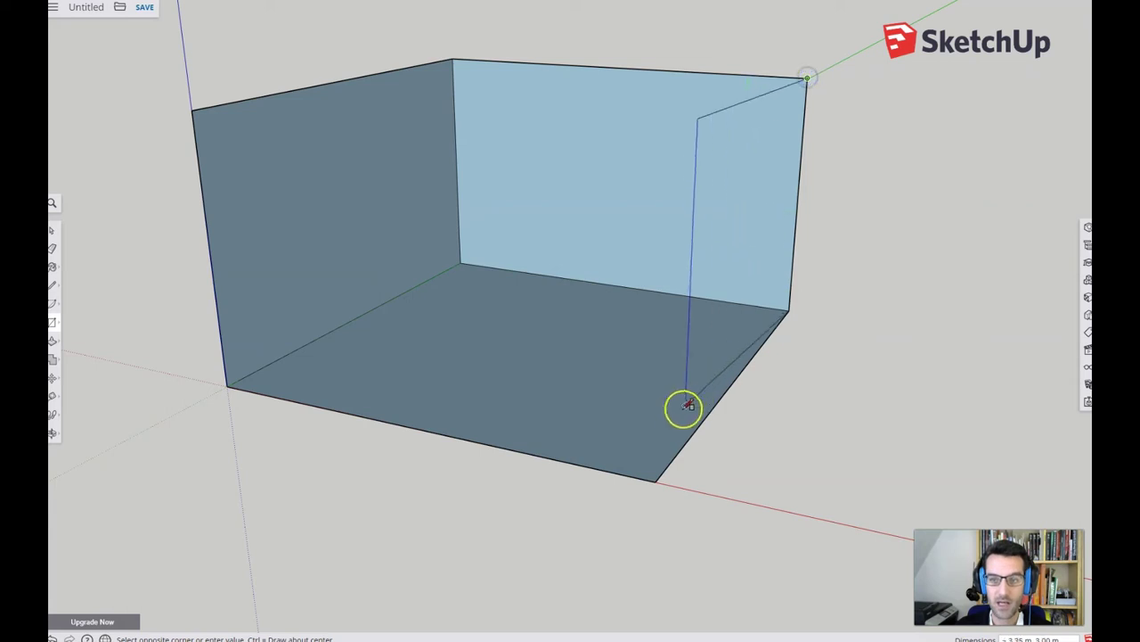
click(656, 479)
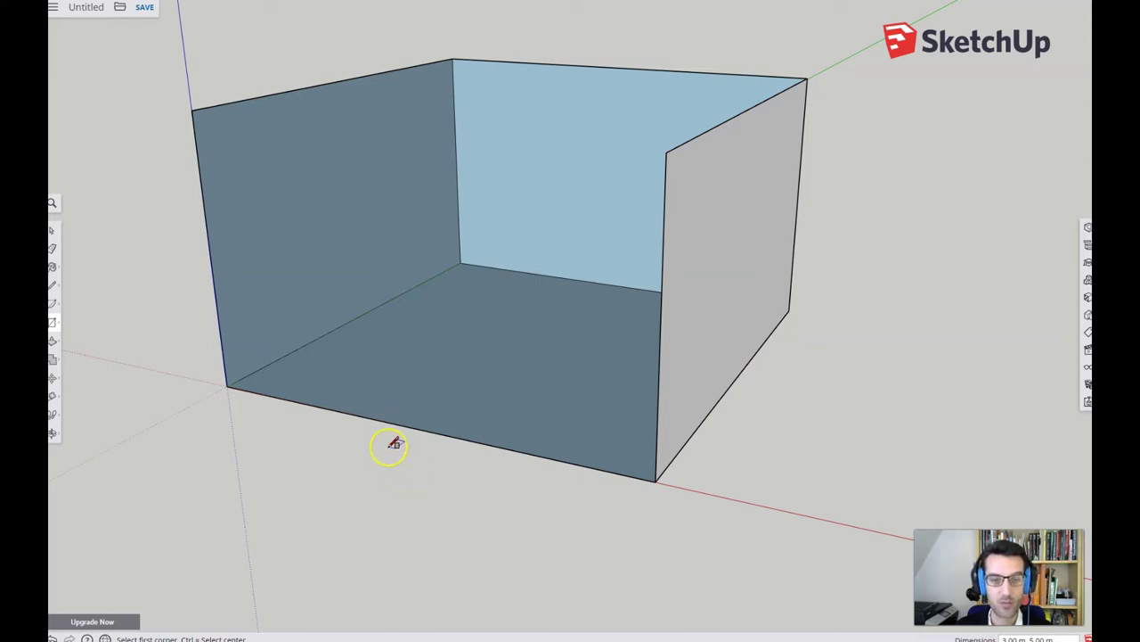
click(52, 231)
click(363, 487)
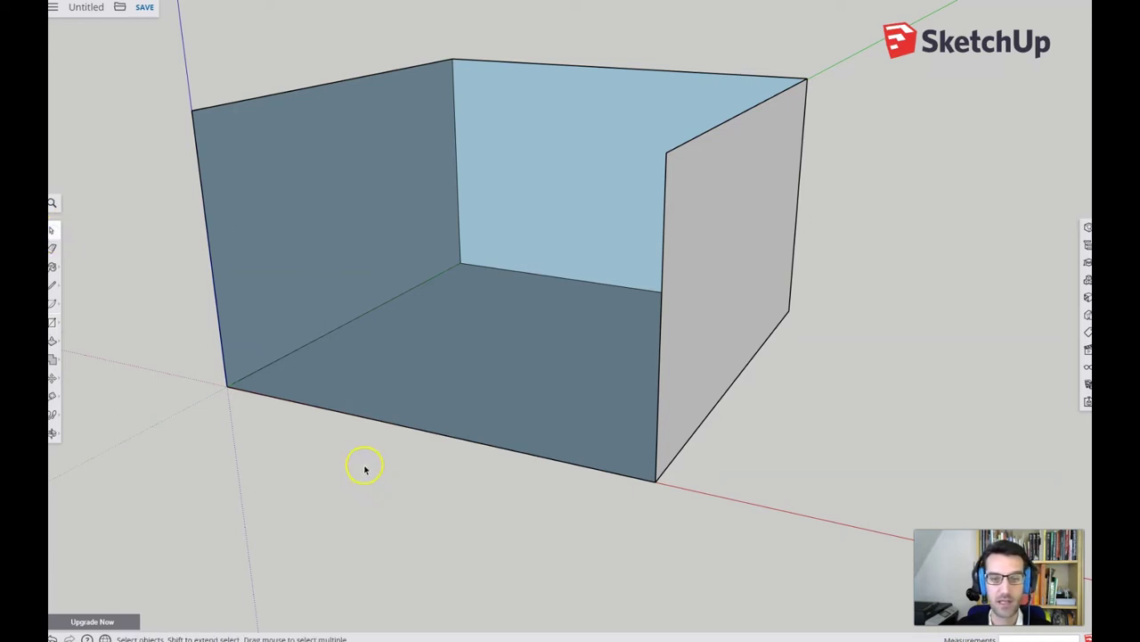
Step: Push/Pull the floor face up to a 0.20 m thickness
middle_drag(363, 456, 412, 463)
click(409, 466)
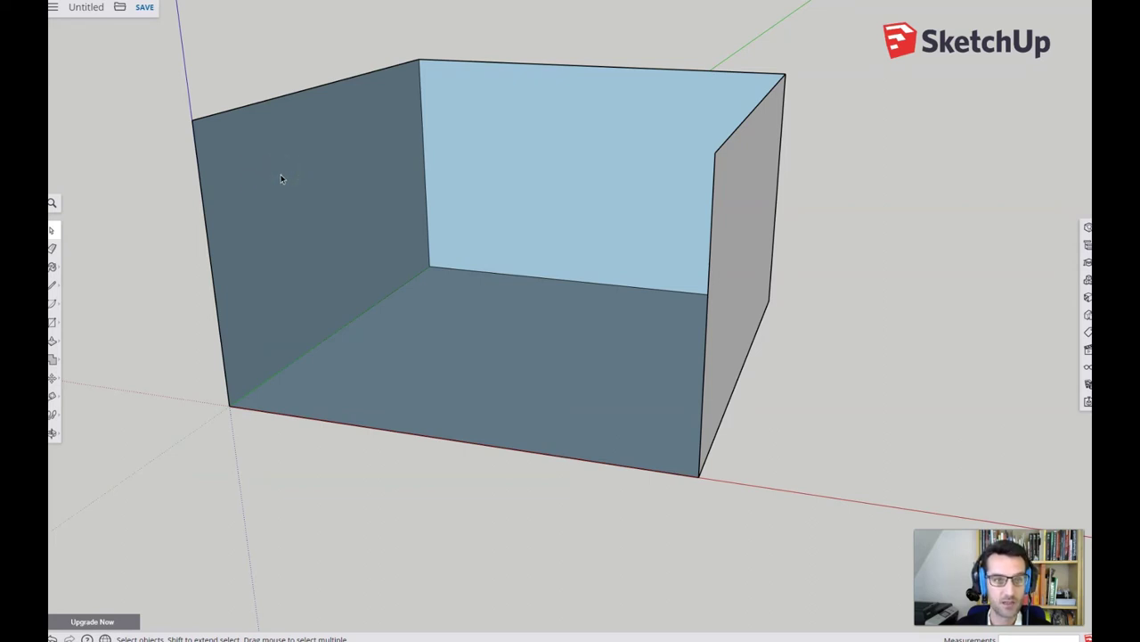
click(52, 340)
click(79, 321)
click(451, 395)
click(449, 359)
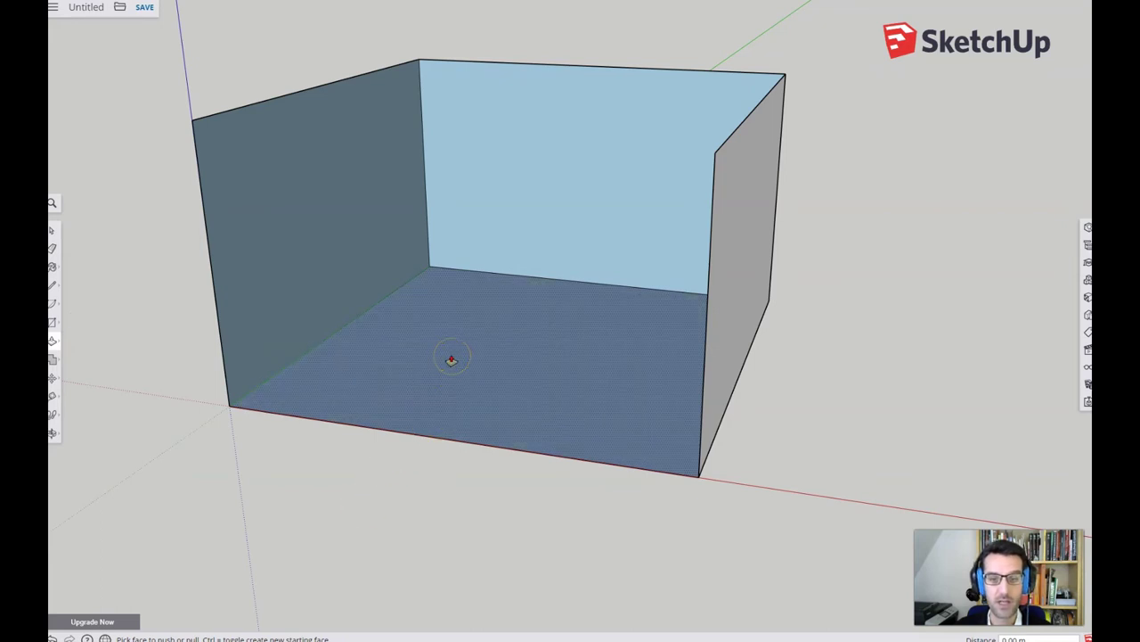
click(510, 345)
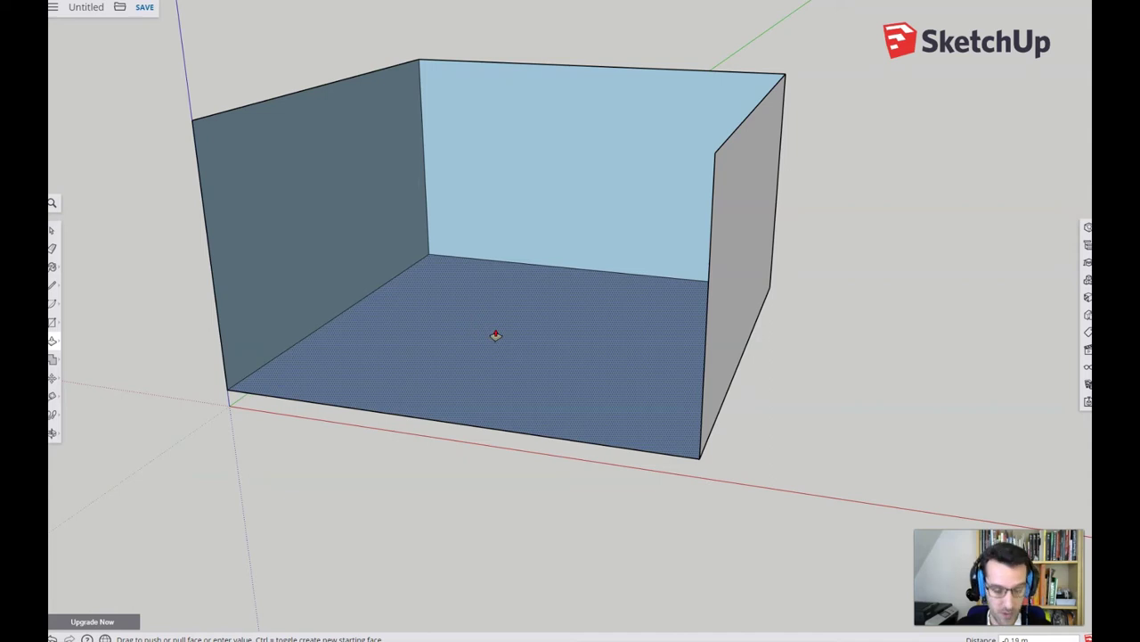
key(Escape)
click(496, 335)
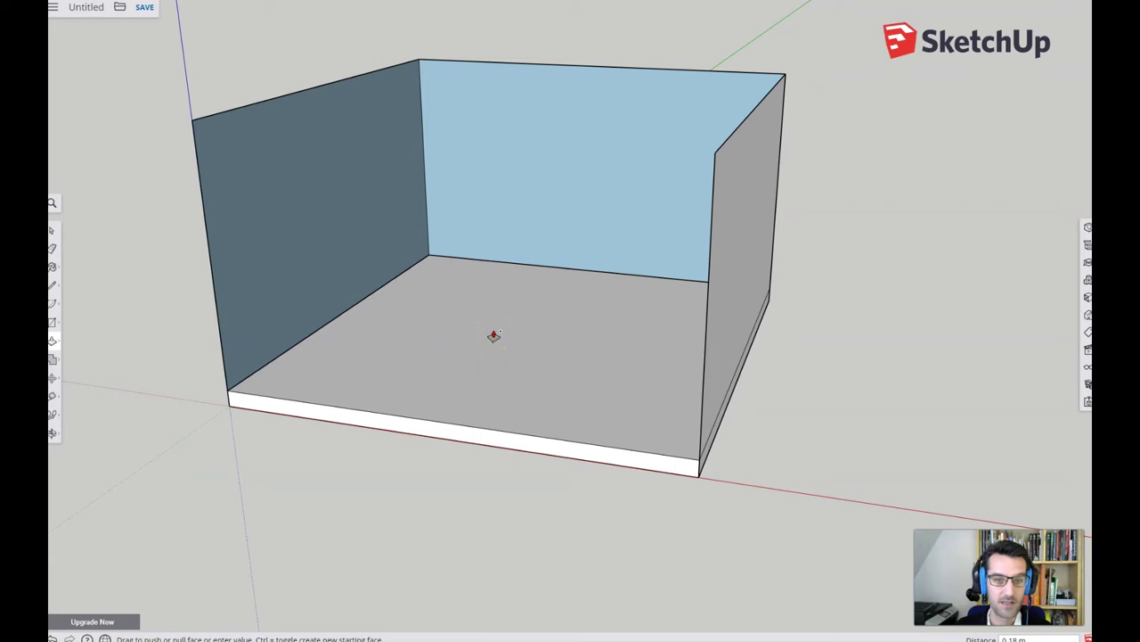
drag(496, 333, 510, 334)
text(0.2)
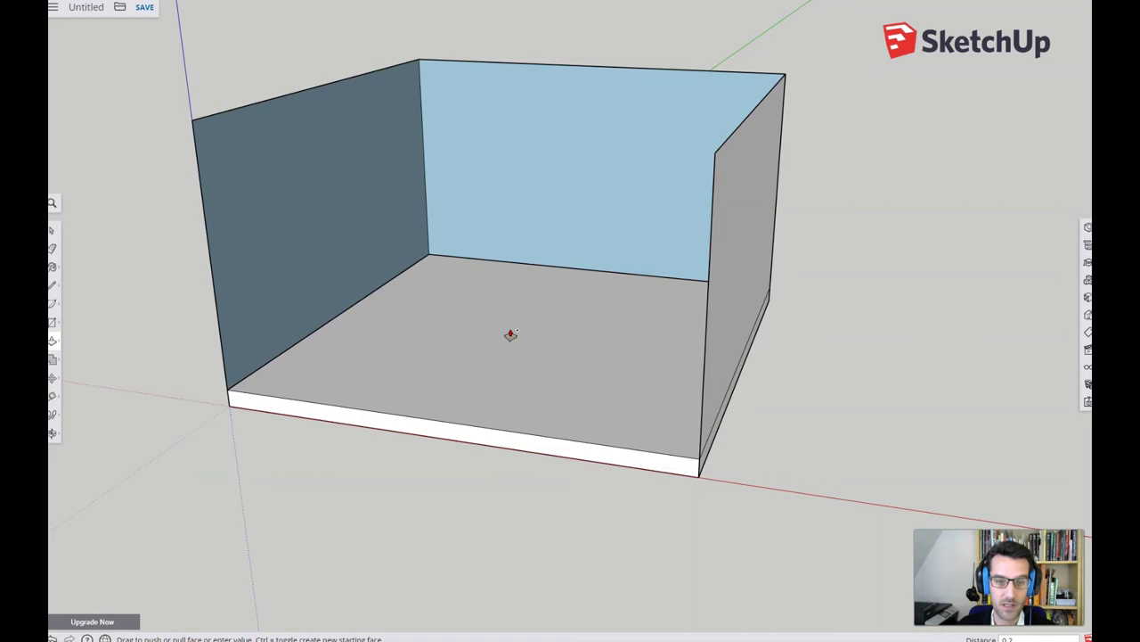
key(Return)
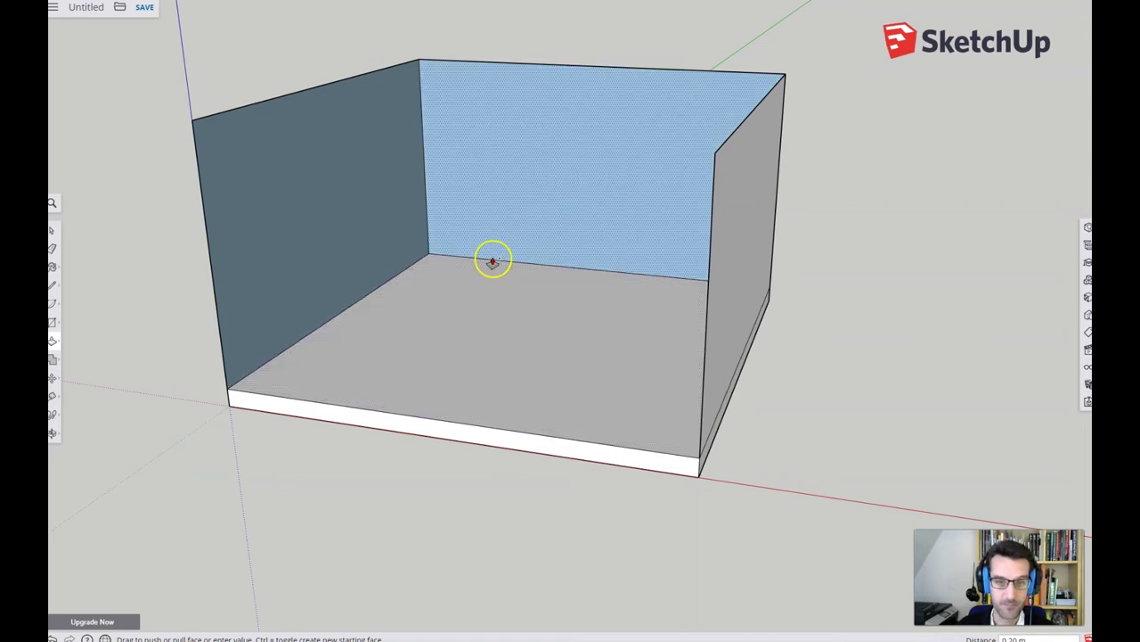
Step: Push/Pull the left, back and right walls to 0.05 m thickness and recentre the view
click(252, 220)
click(254, 223)
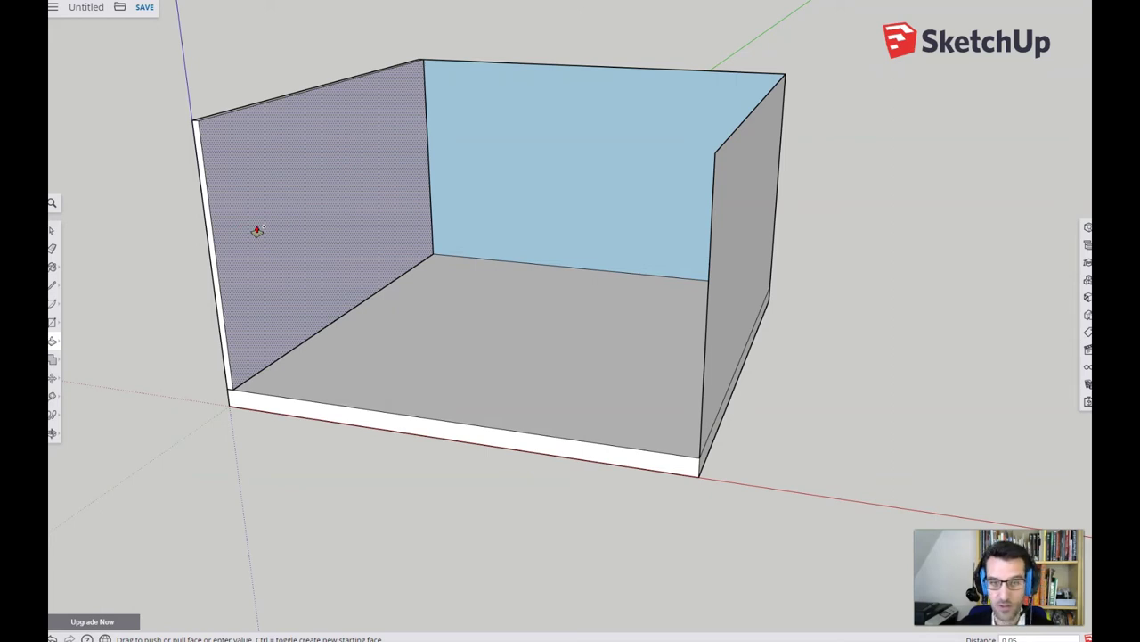
click(571, 153)
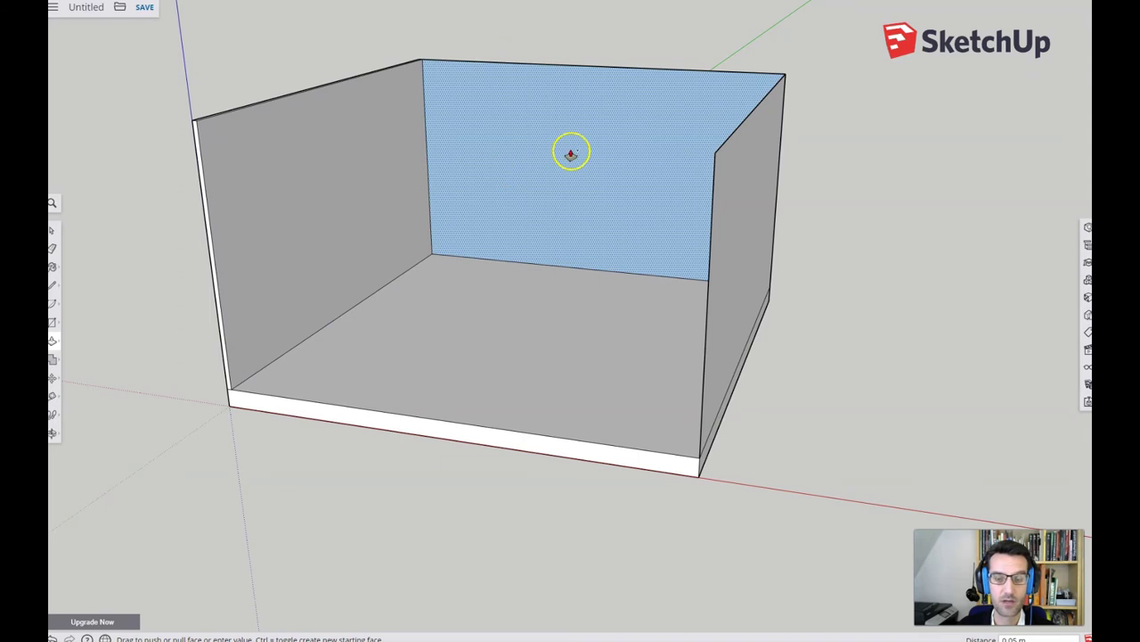
drag(571, 154, 569, 162)
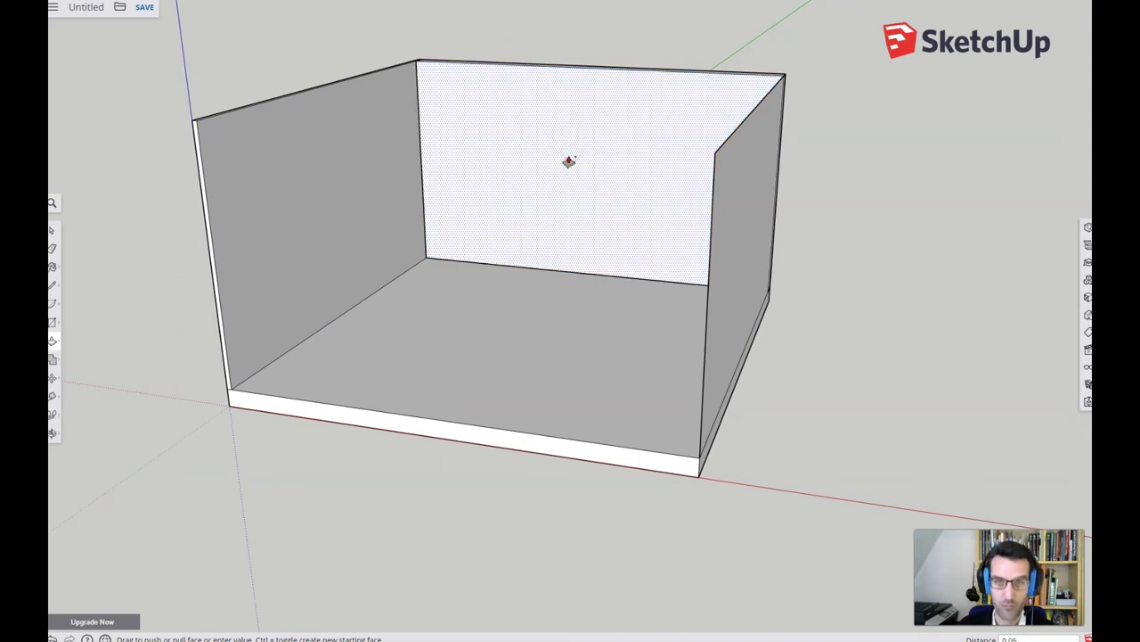
click(569, 161)
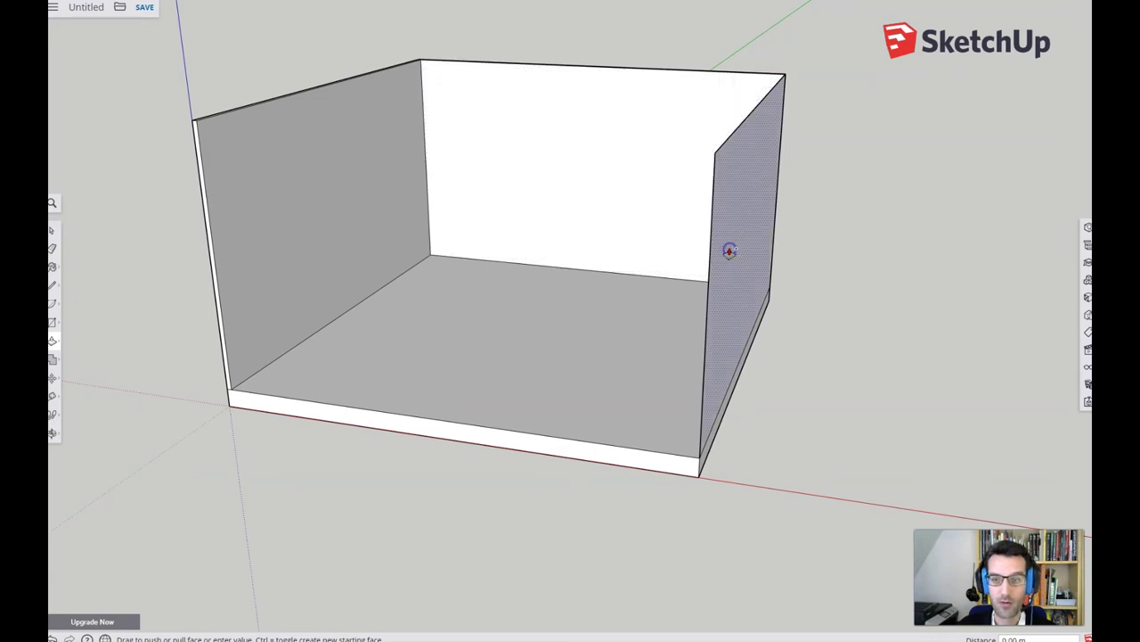
drag(729, 250, 717, 253)
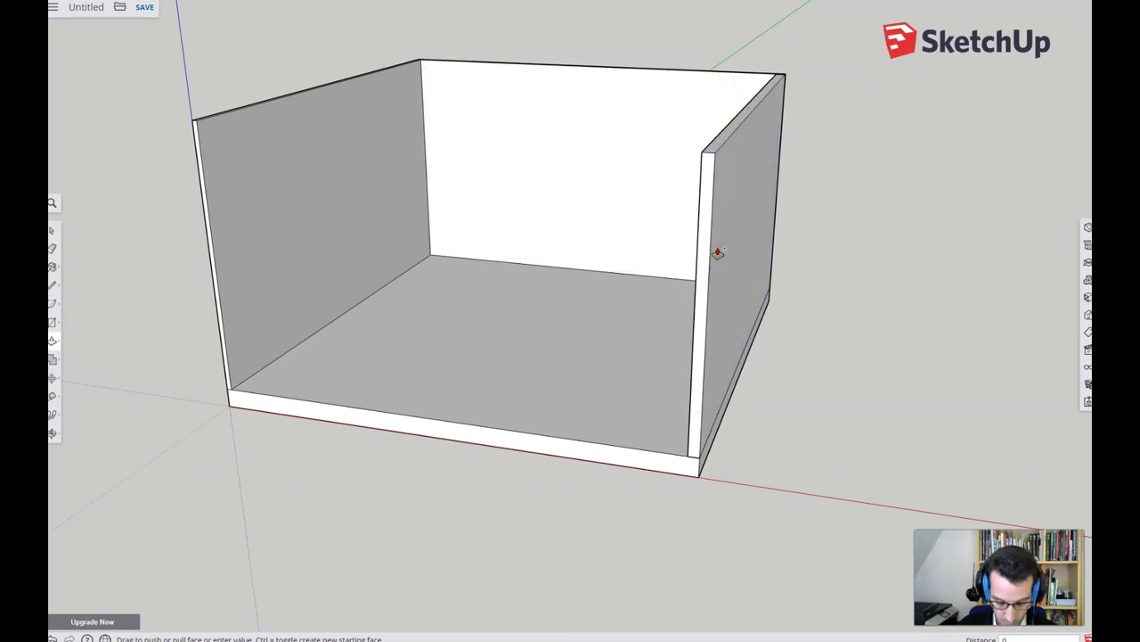
text(.05)
key(Return)
click(419, 452)
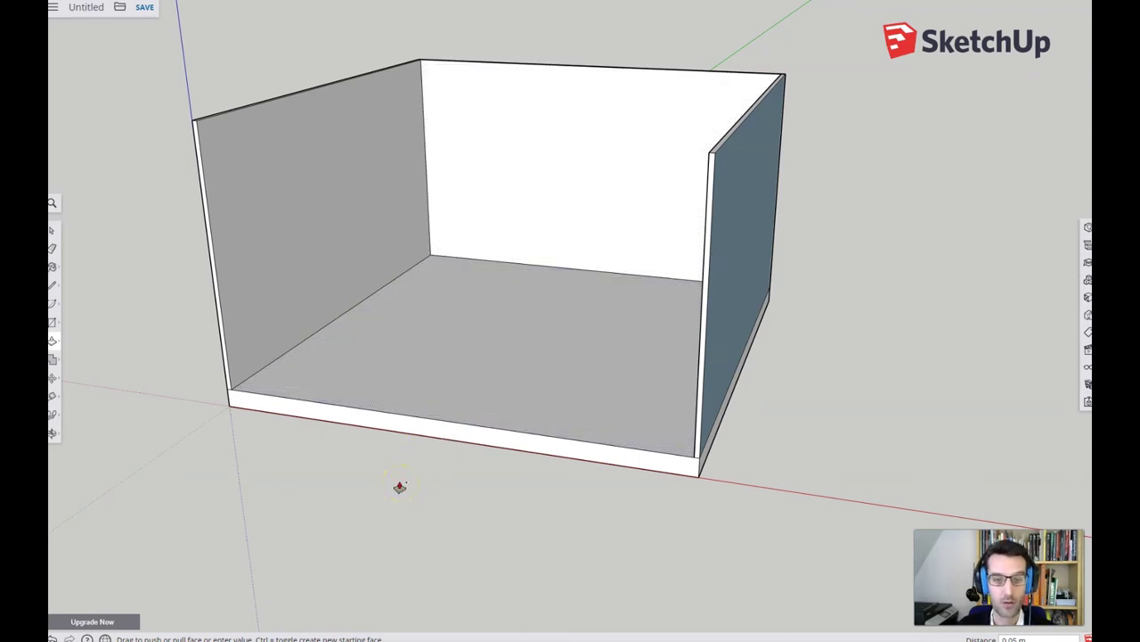
key(space)
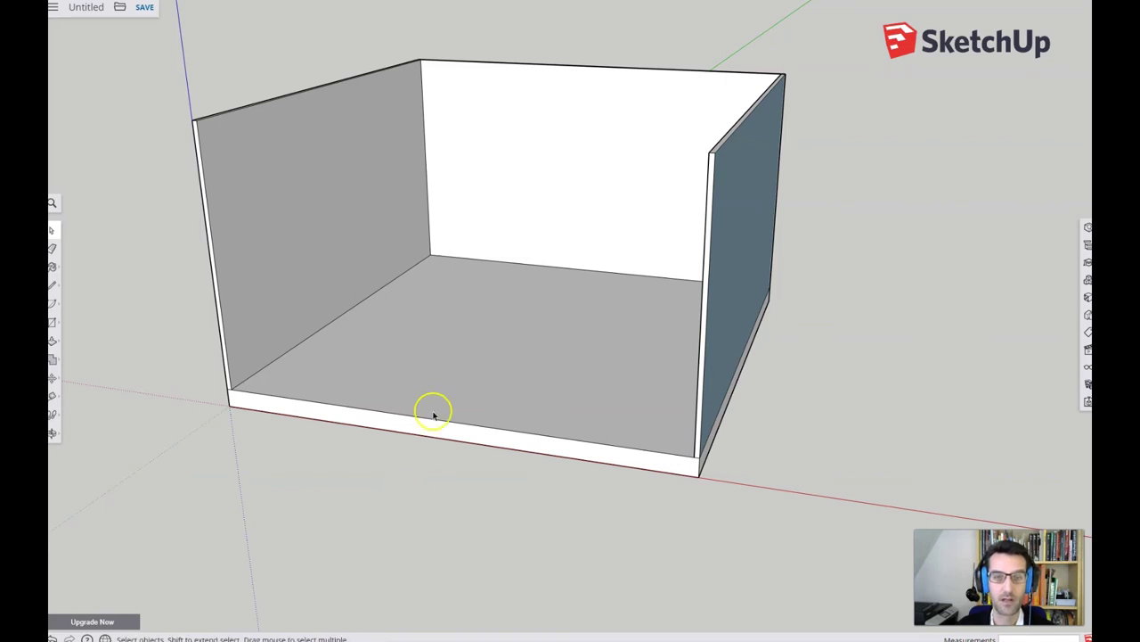
key(h)
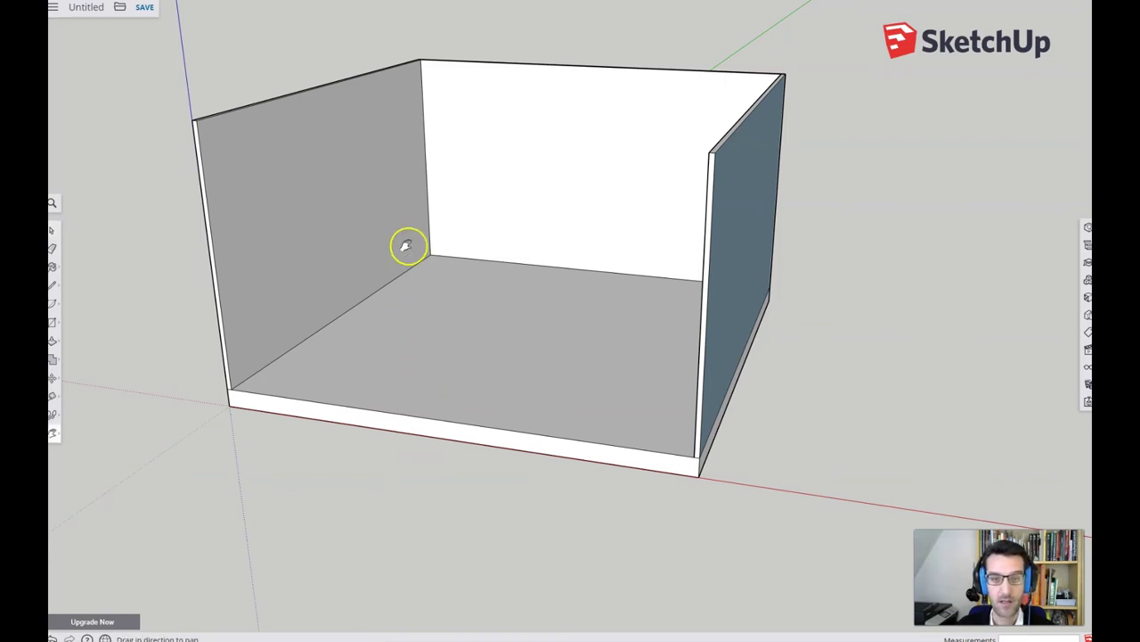
mouse_move(407, 247)
mouse_down()
mouse_move(409, 347)
mouse_move(451, 330)
mouse_move(408, 341)
mouse_up()
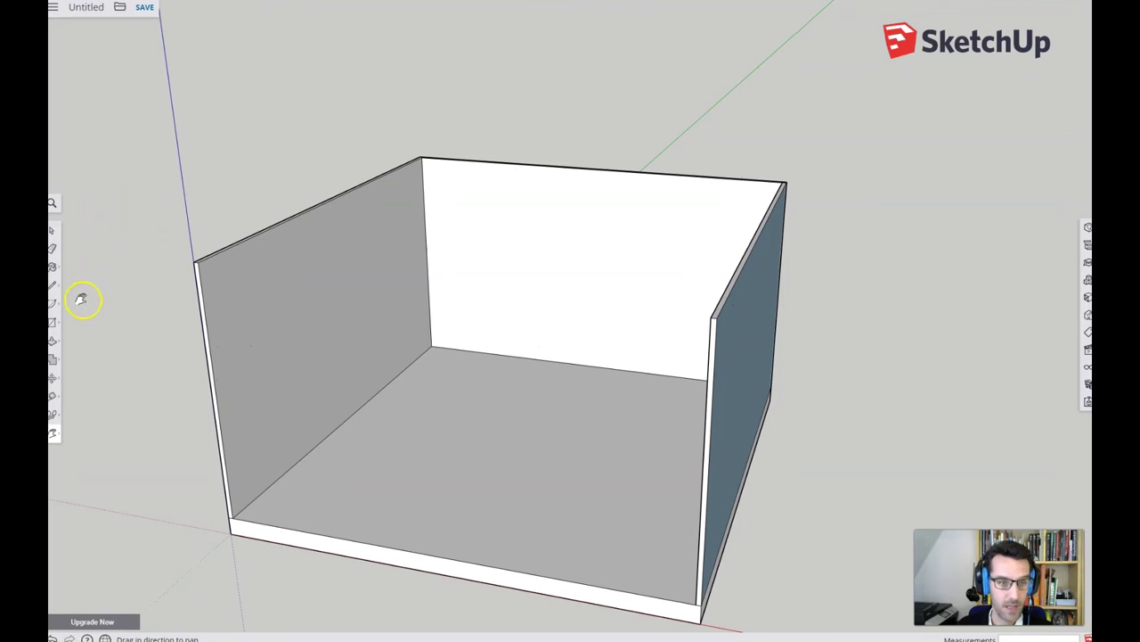
Step: Draw a roof rectangle across the box's top from the top-left to top-right corner
click(53, 323)
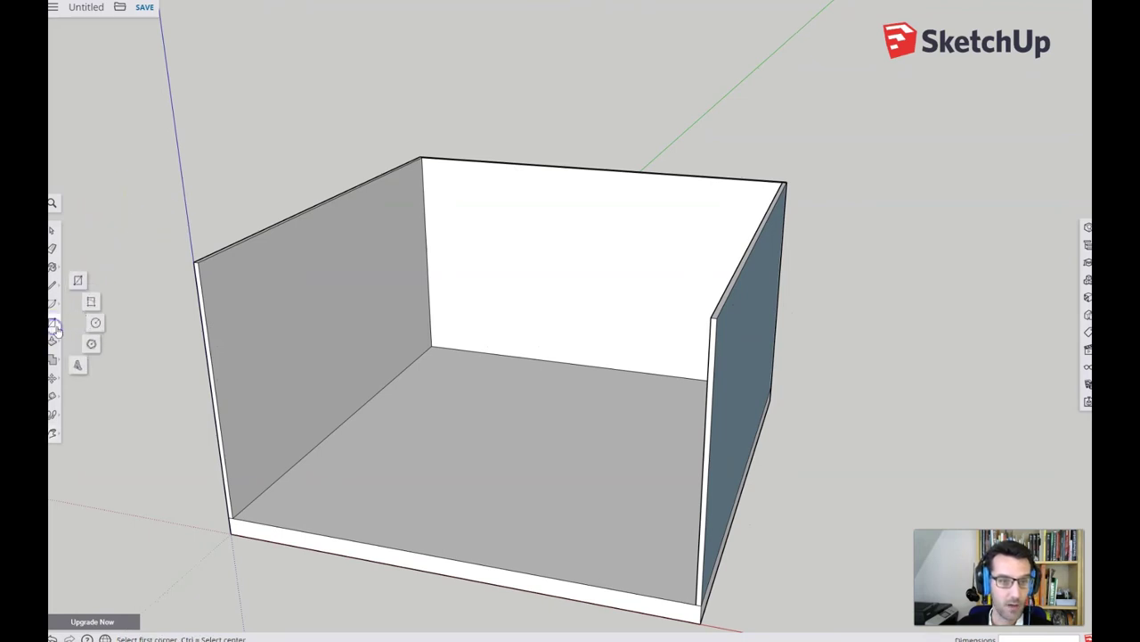
click(194, 261)
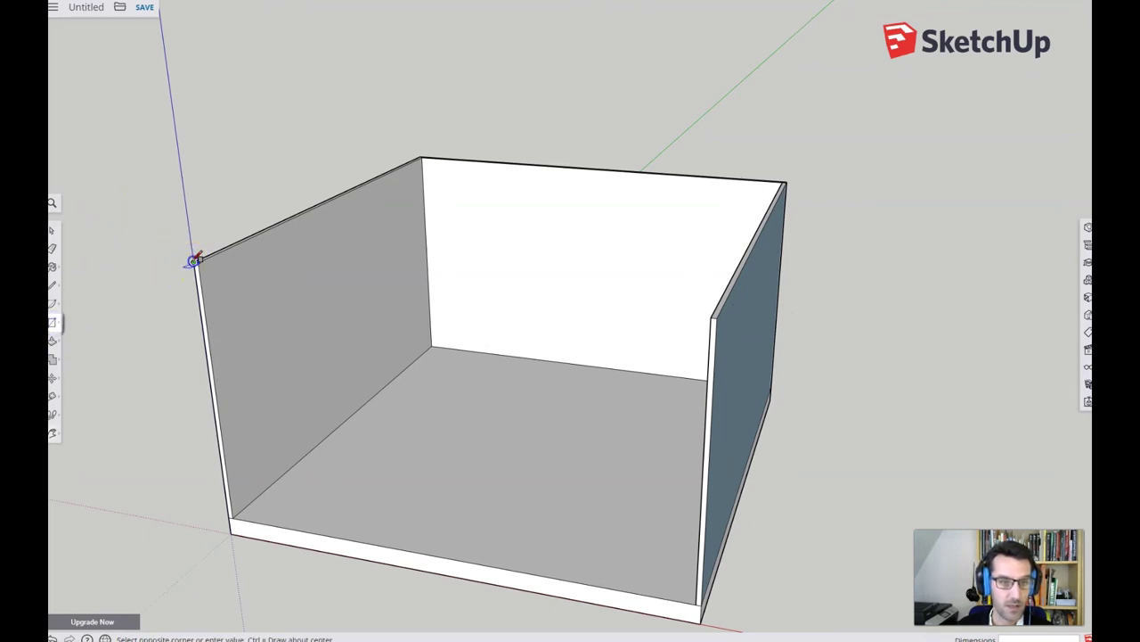
click(789, 177)
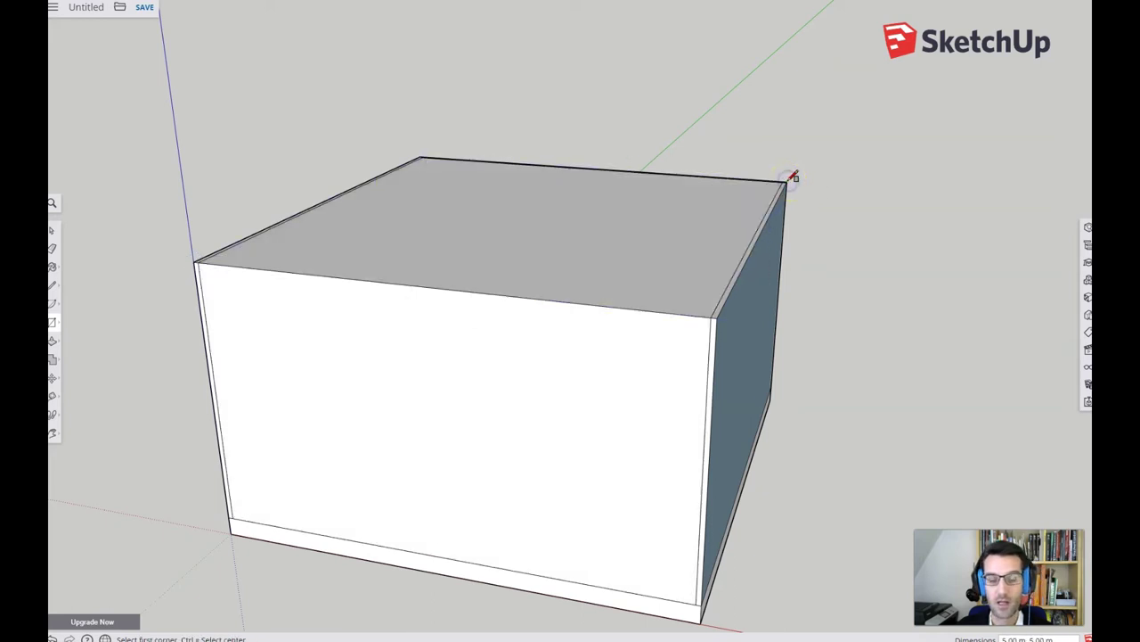
Step: Delete the box's front face to open the room
key(space)
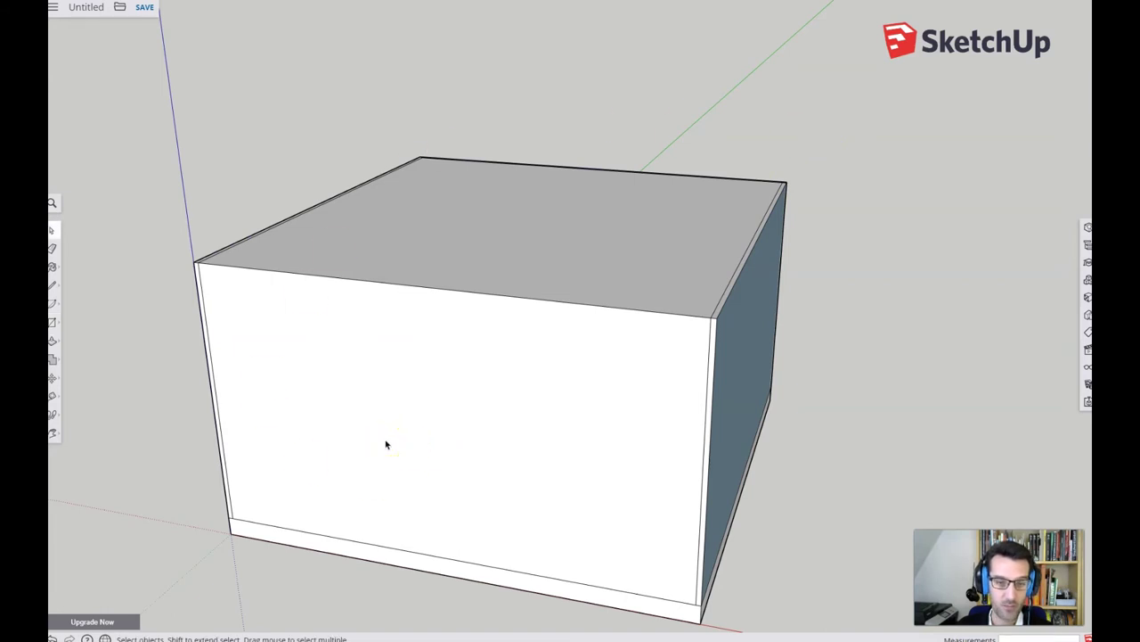
click(386, 443)
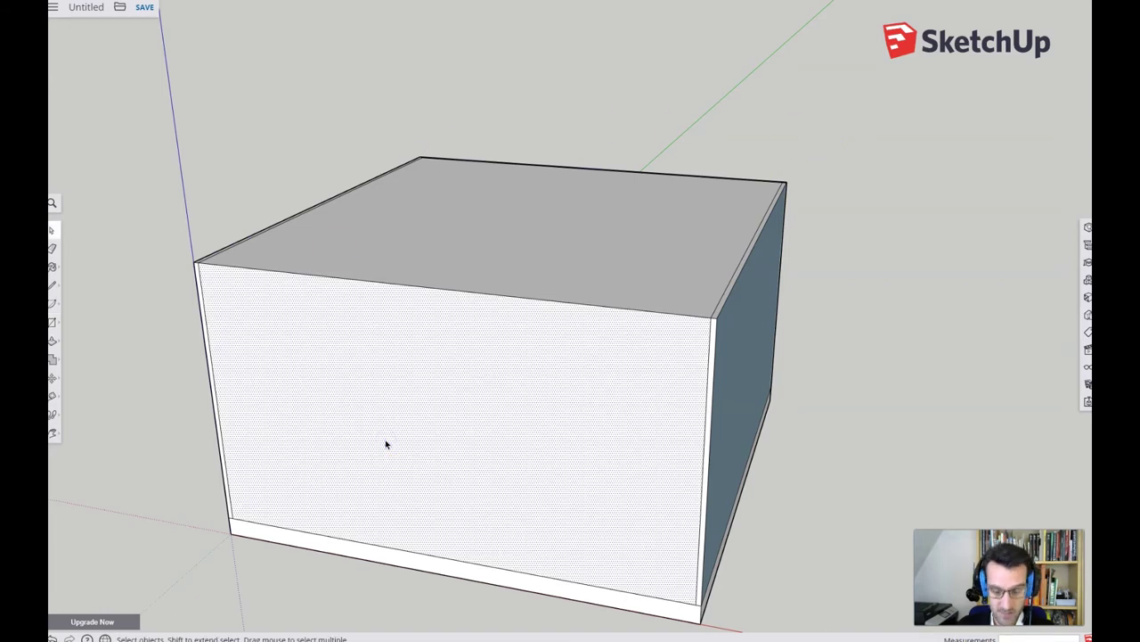
key(Delete)
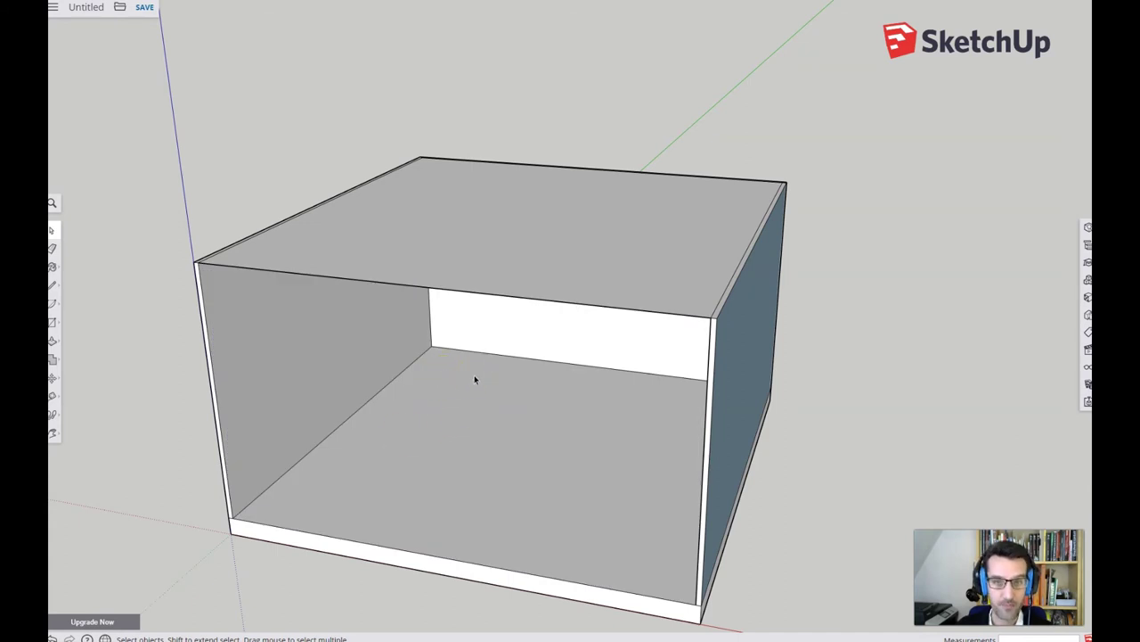
Step: Draw a 2 m vertical line up from the midpoint of the top back edge
click(54, 285)
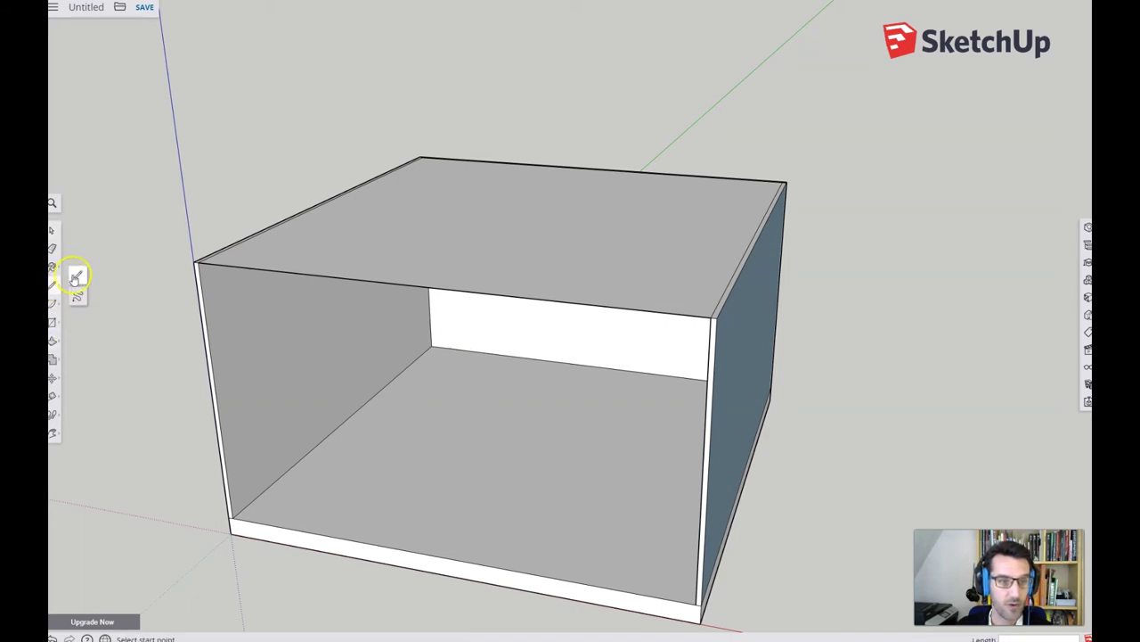
click(76, 277)
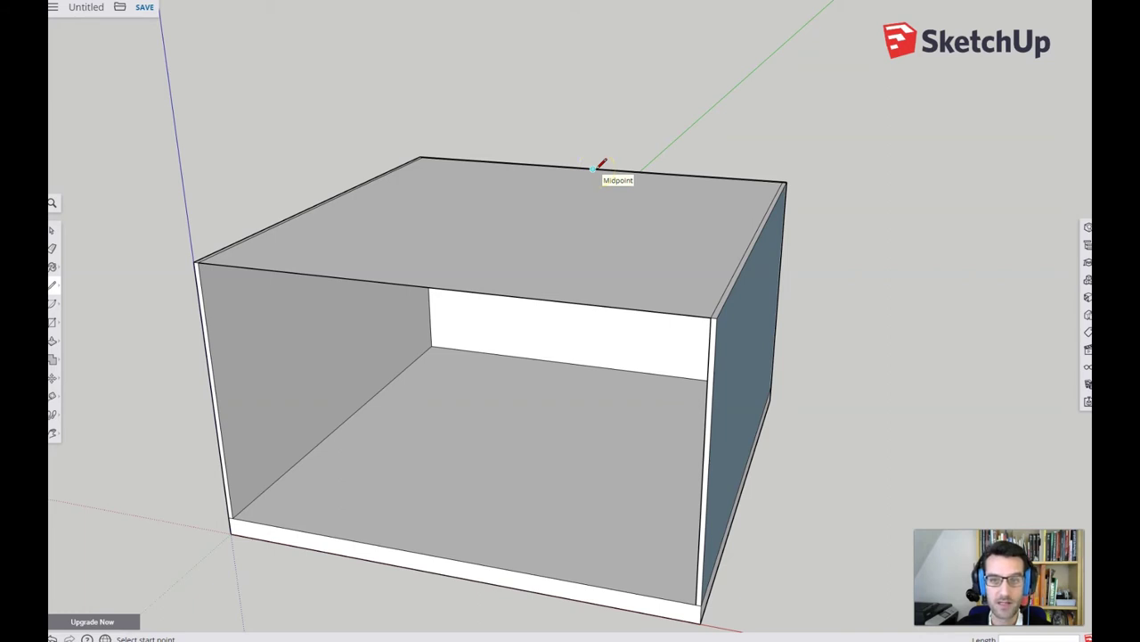
click(594, 168)
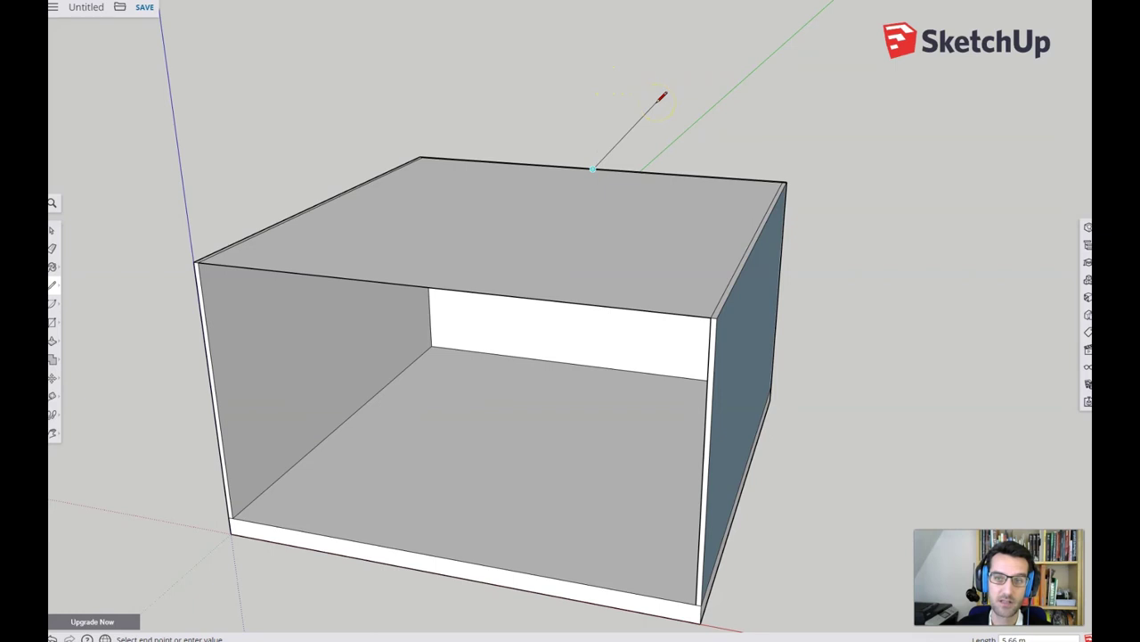
click(594, 79)
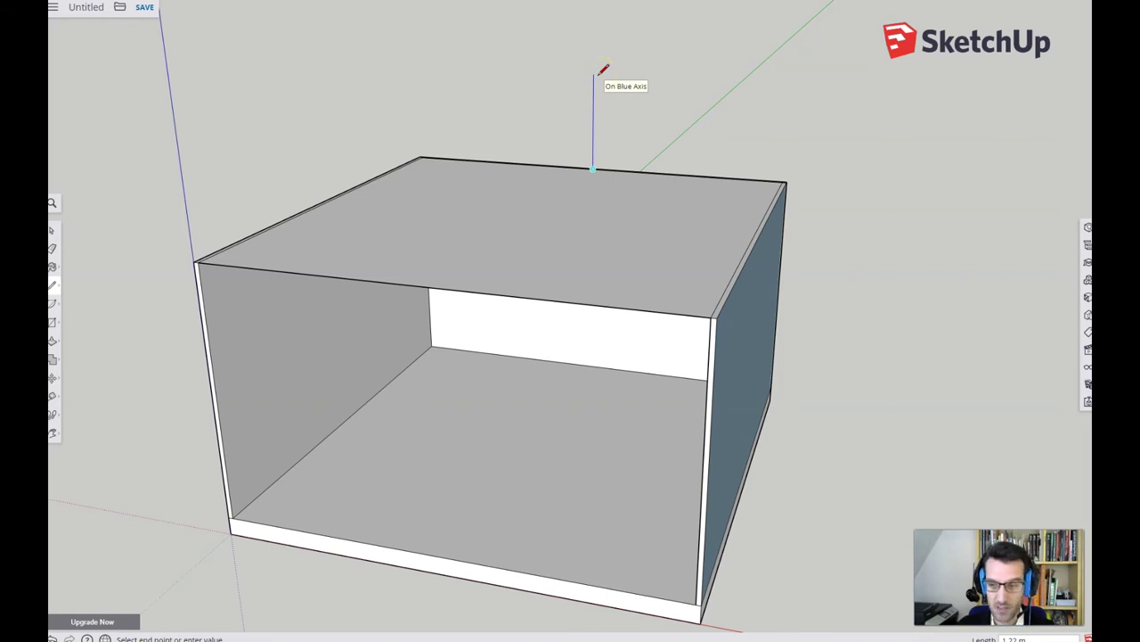
key(Return)
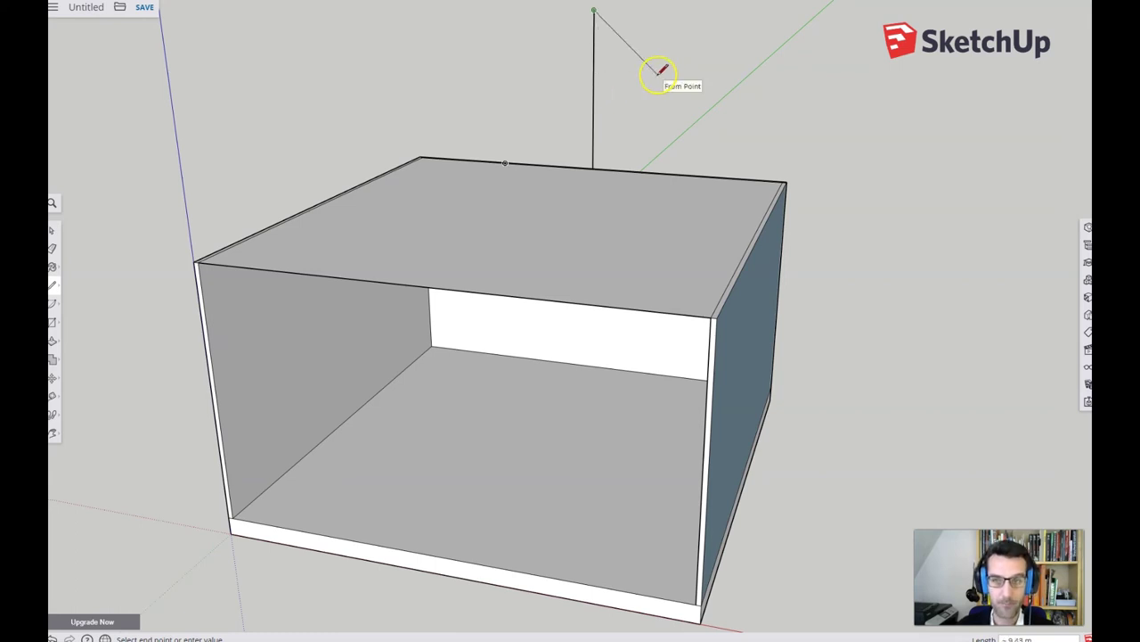
key(space)
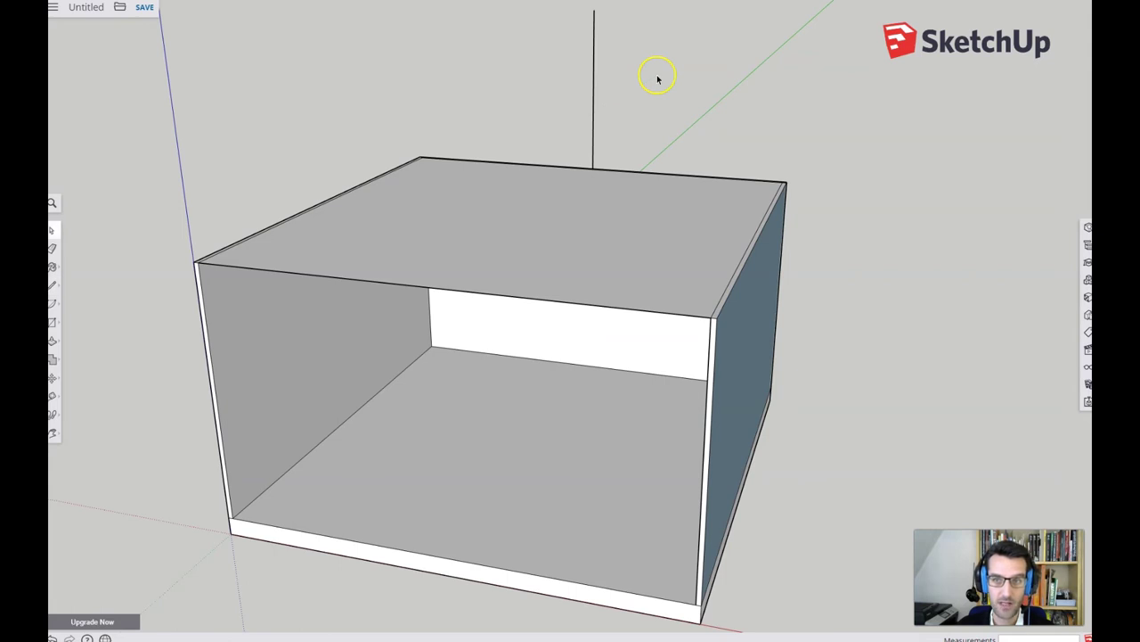
Step: Draw a second vertical line at the roof edge and pan to see both lines
click(54, 287)
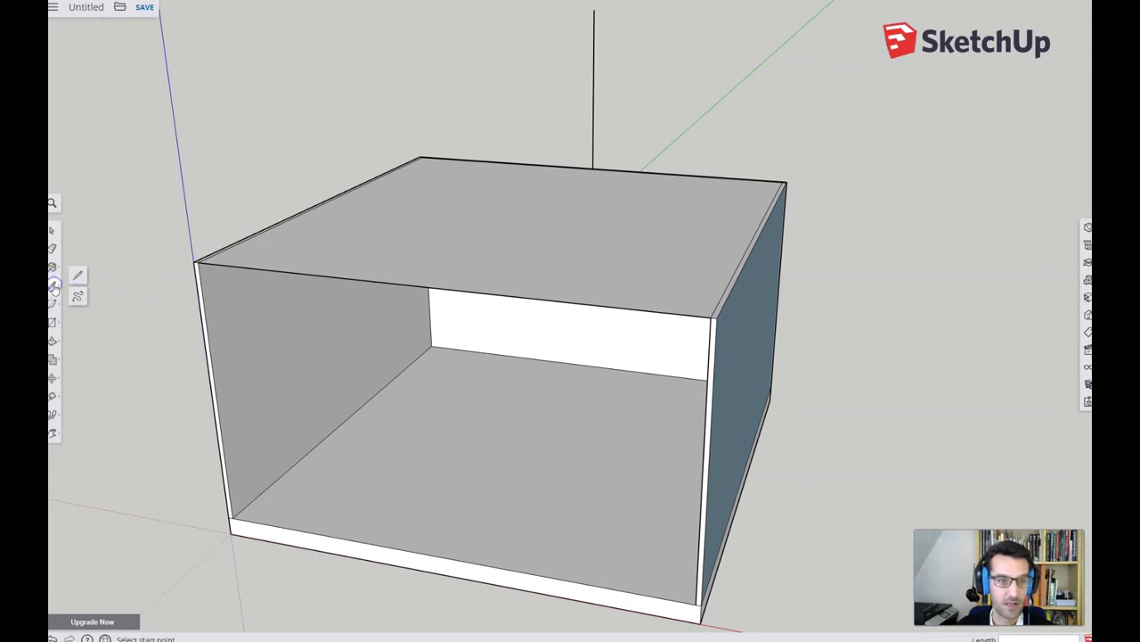
click(77, 276)
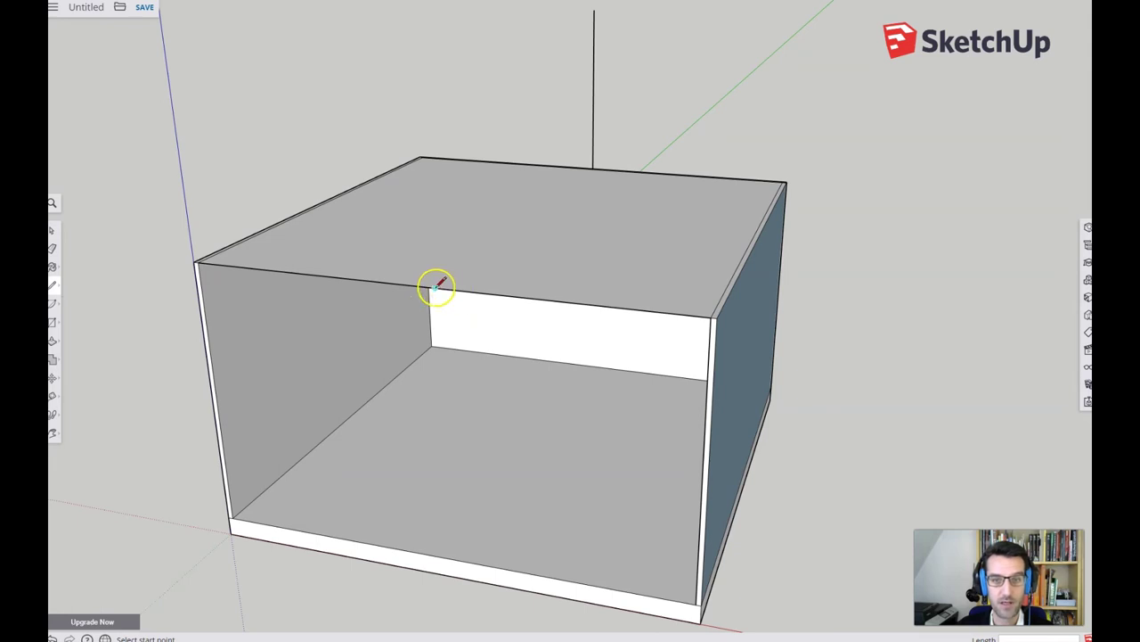
click(434, 287)
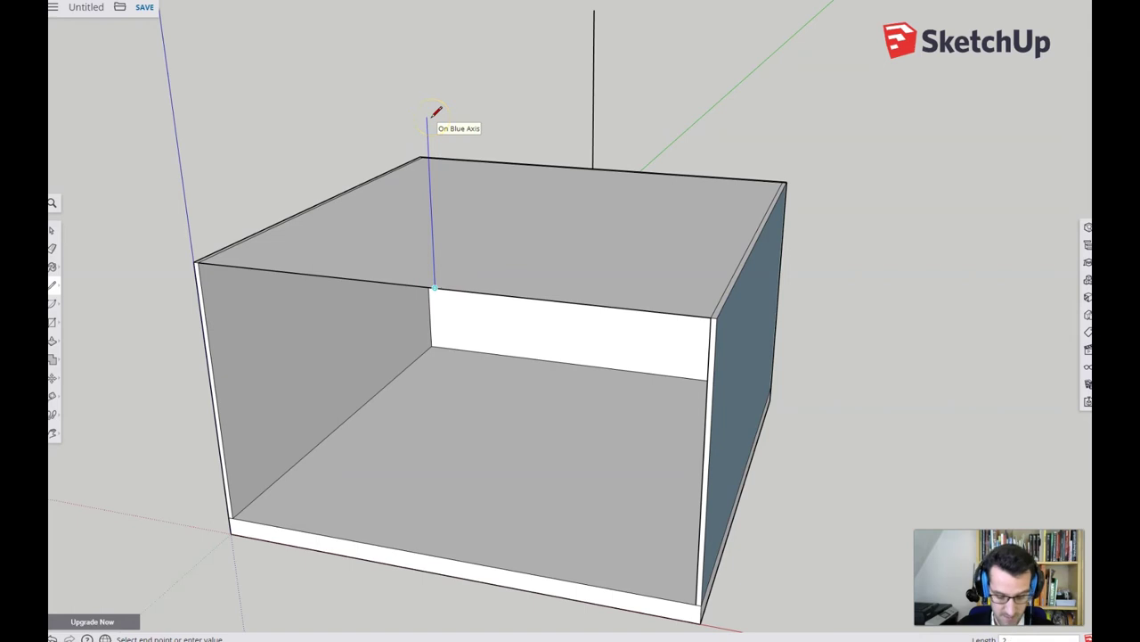
key(Return)
key(space)
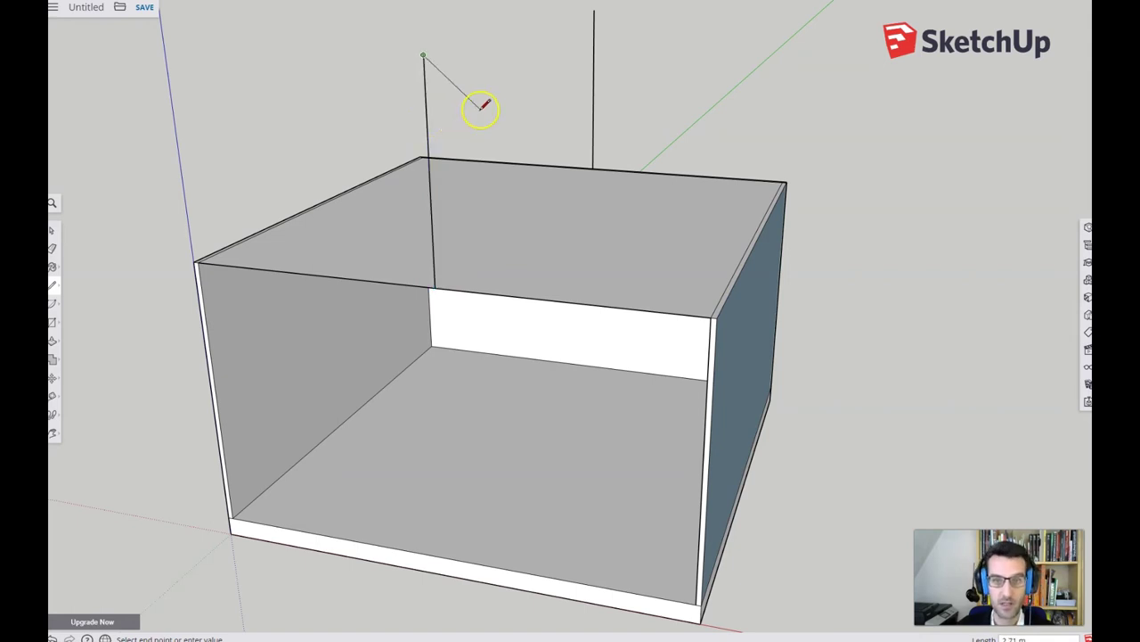
key(h)
drag(484, 107, 495, 148)
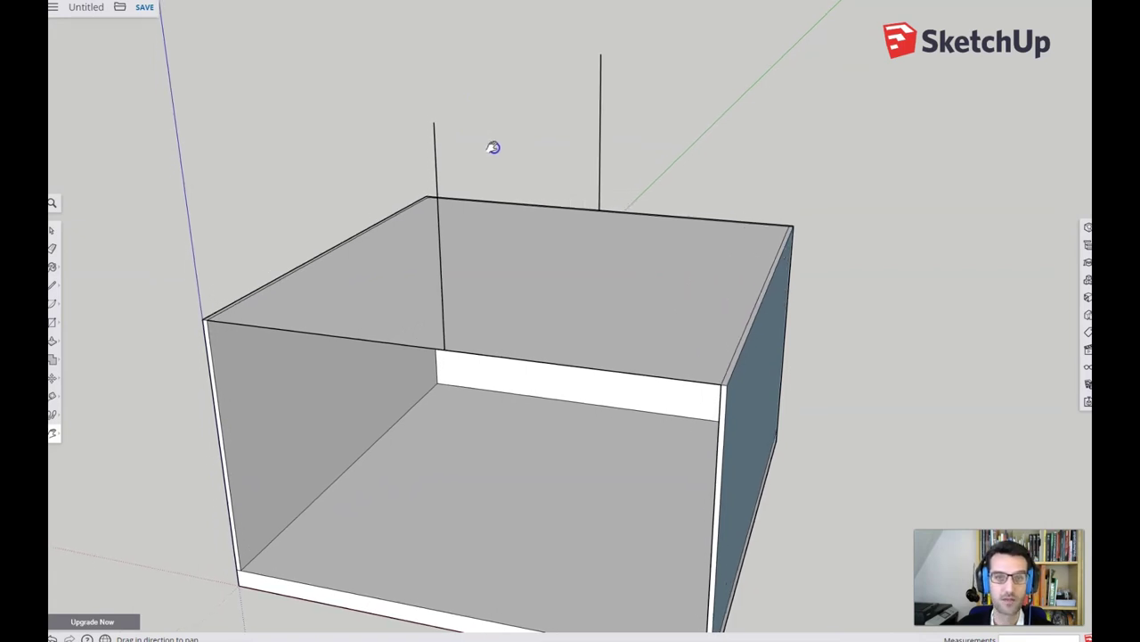
Step: Draw a sloping line from the tall post's top down to the box's top back corner
click(53, 286)
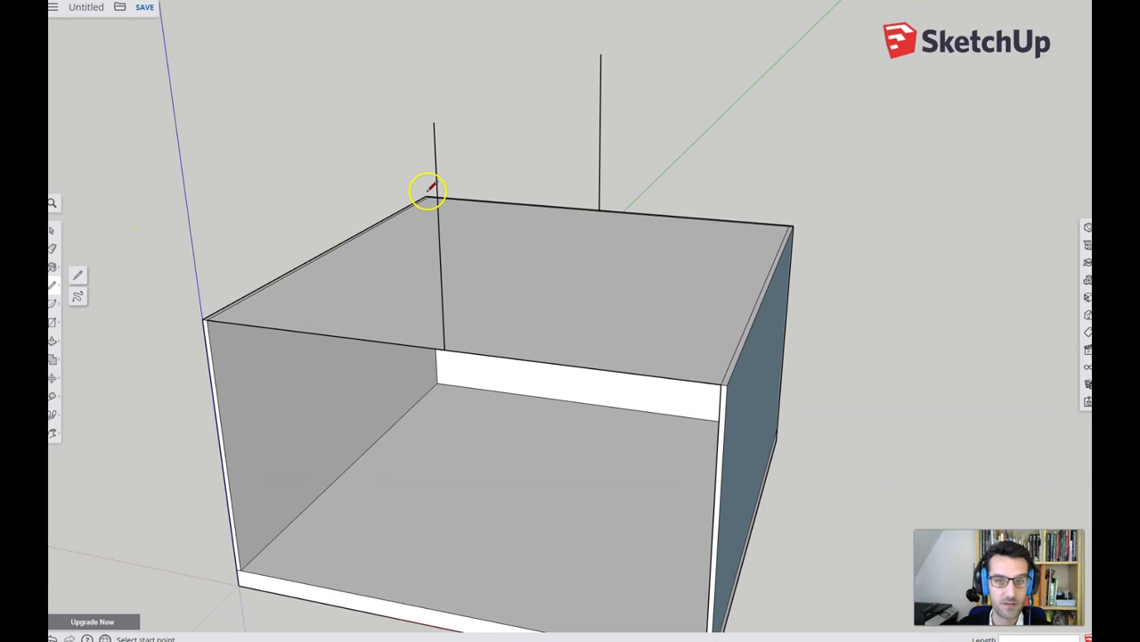
click(601, 54)
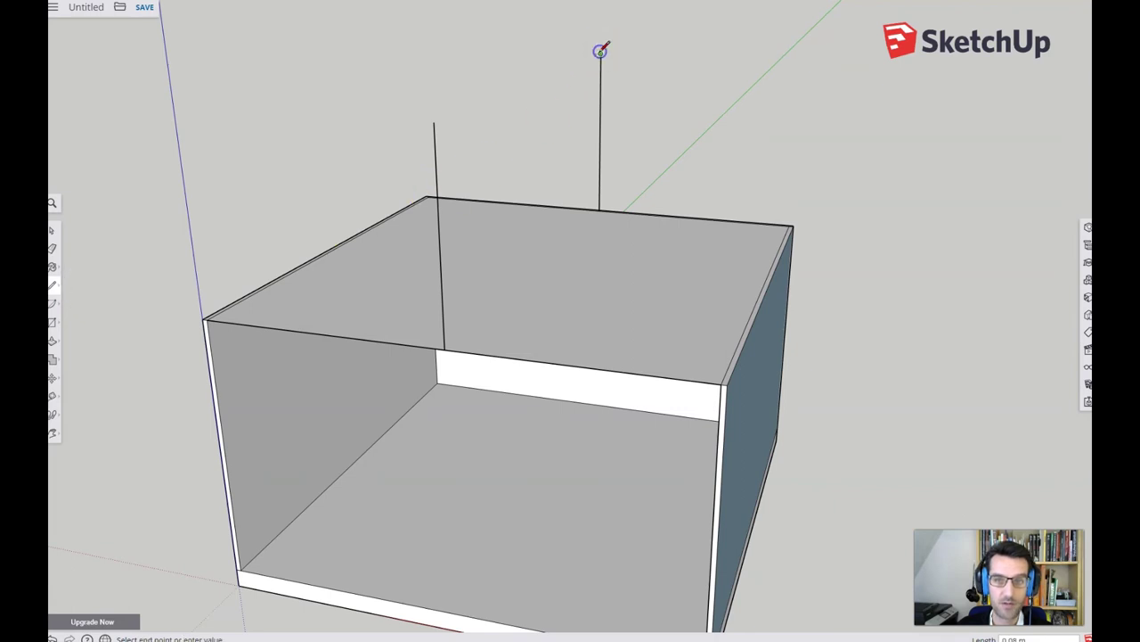
click(425, 193)
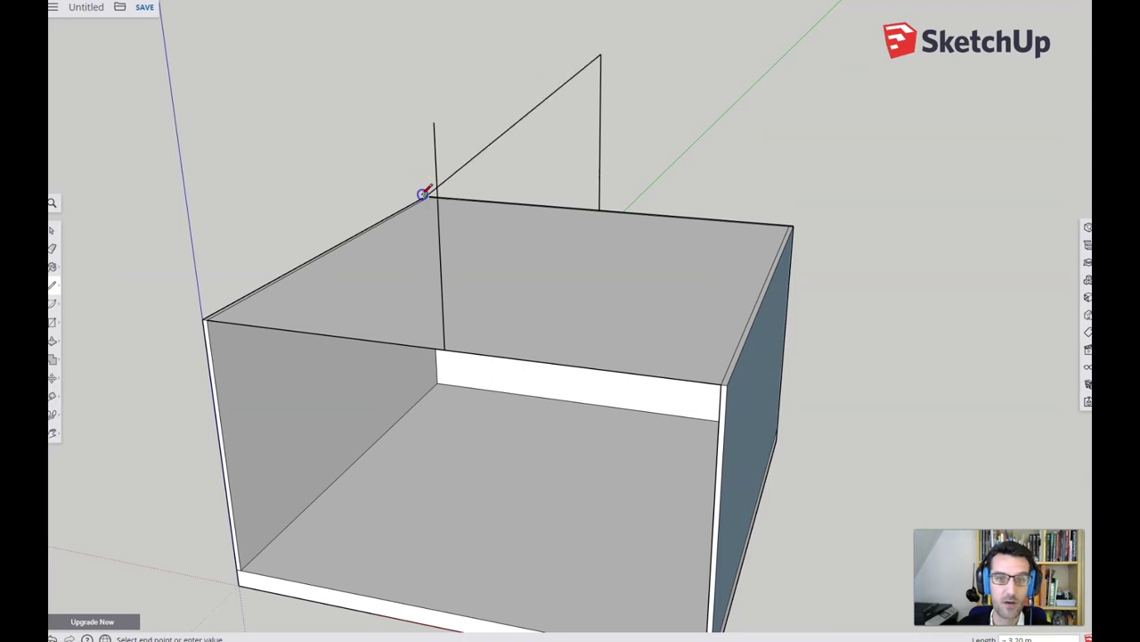
key(space)
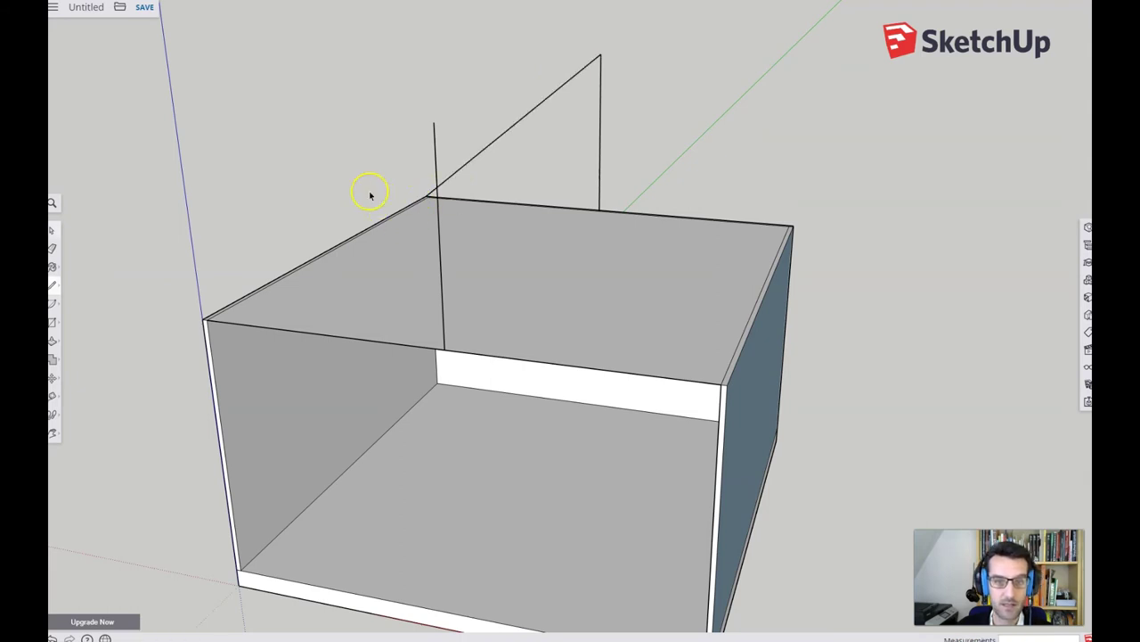
Step: Draw lines from the tall post top to the shorter post top and box corner, closing a gable triangle
click(55, 284)
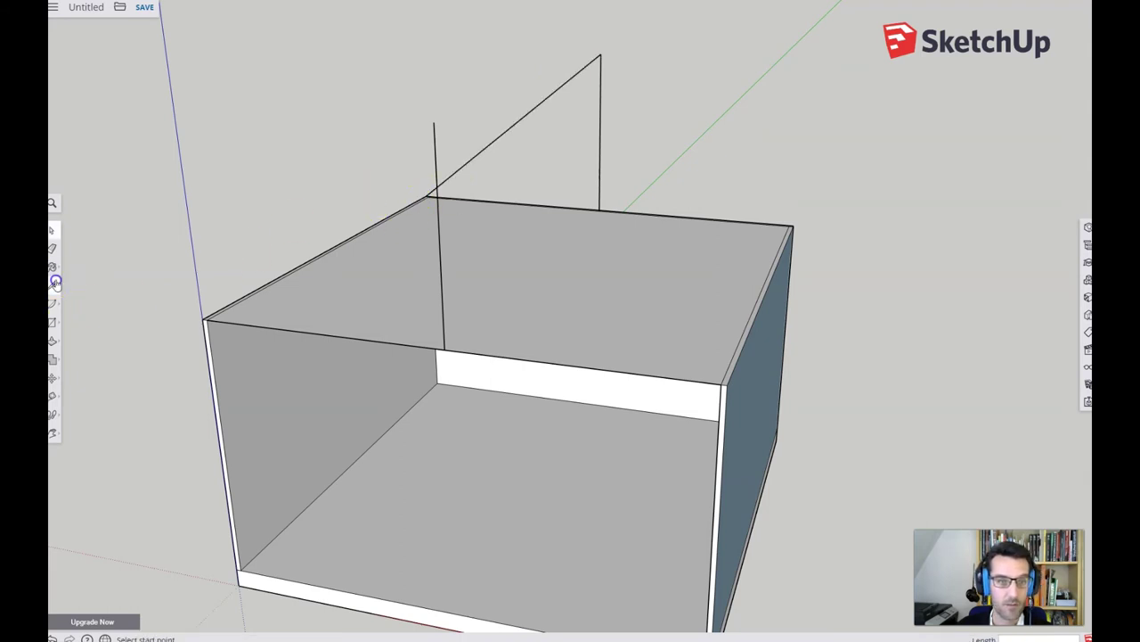
click(601, 54)
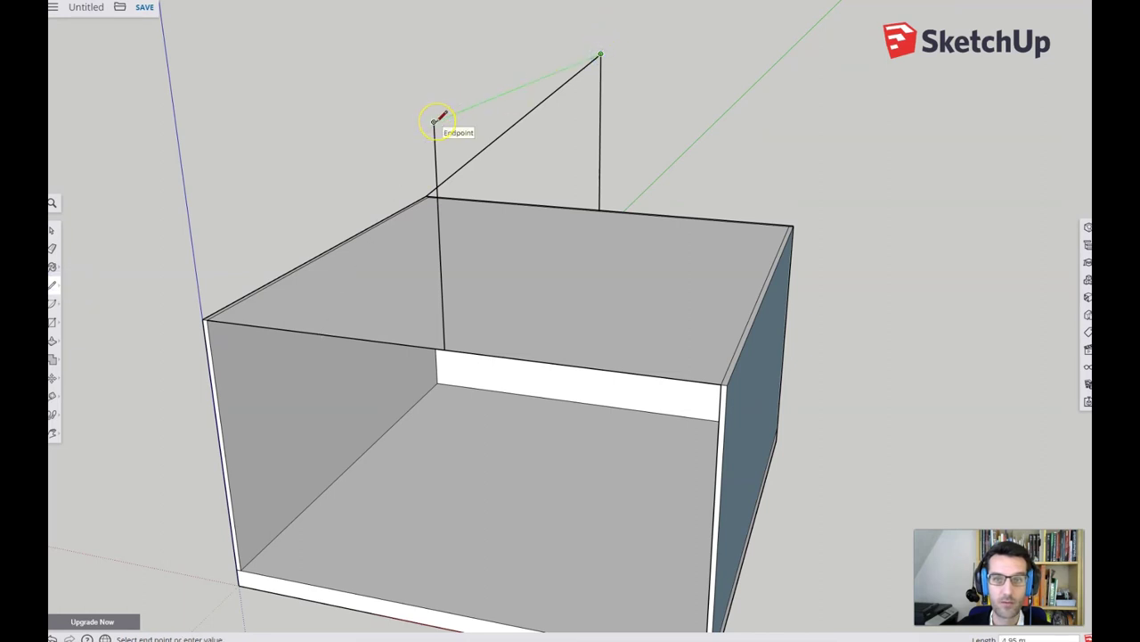
click(434, 121)
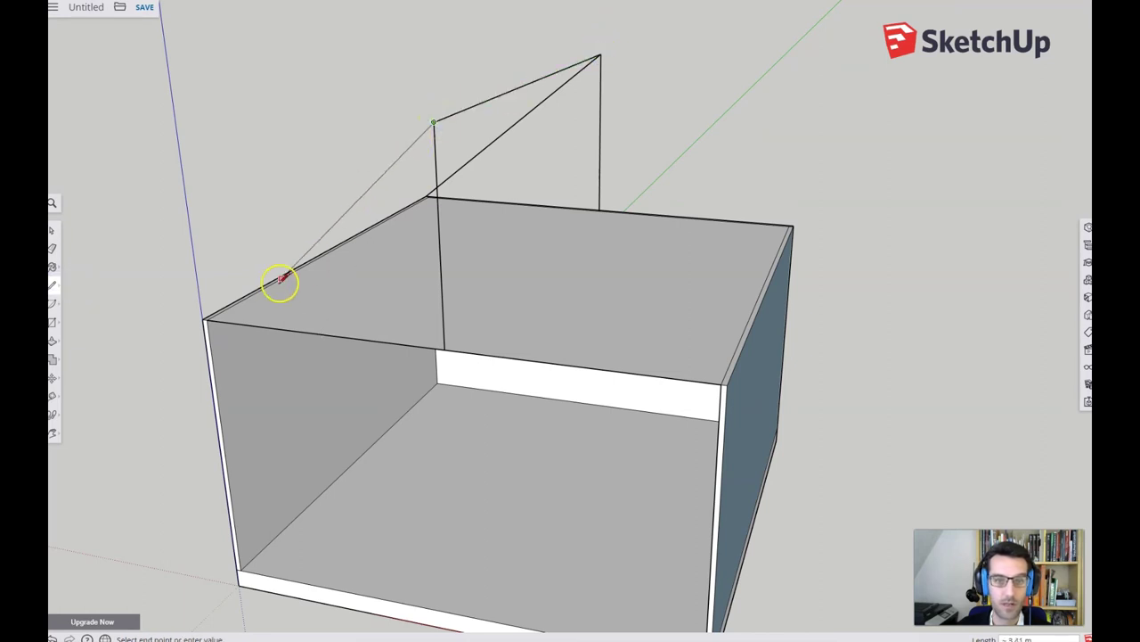
click(205, 313)
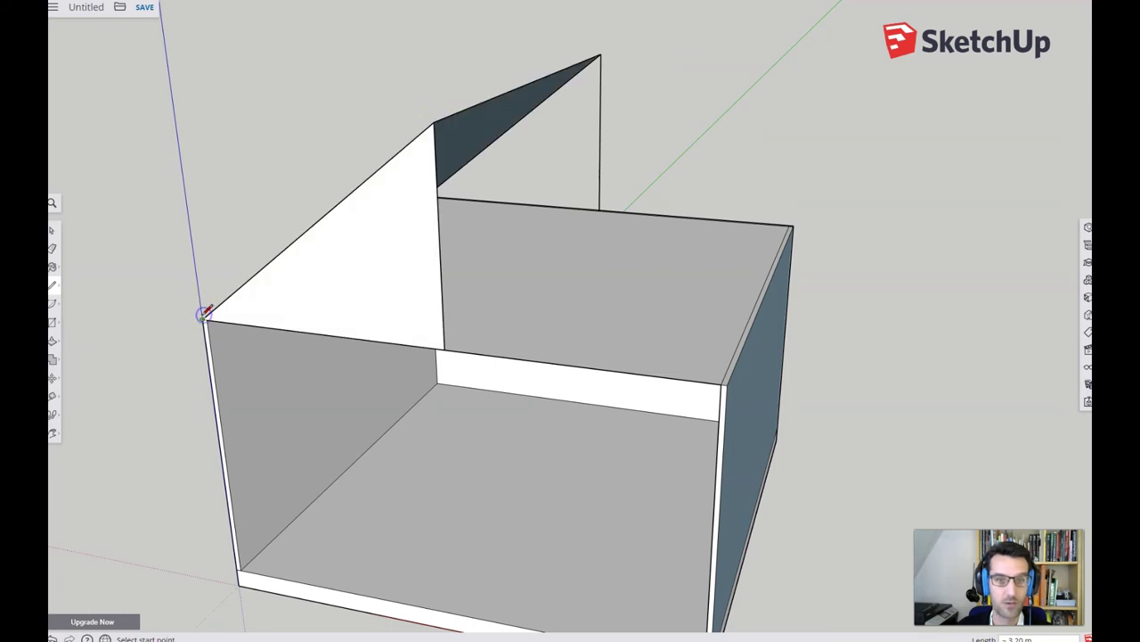
key(space)
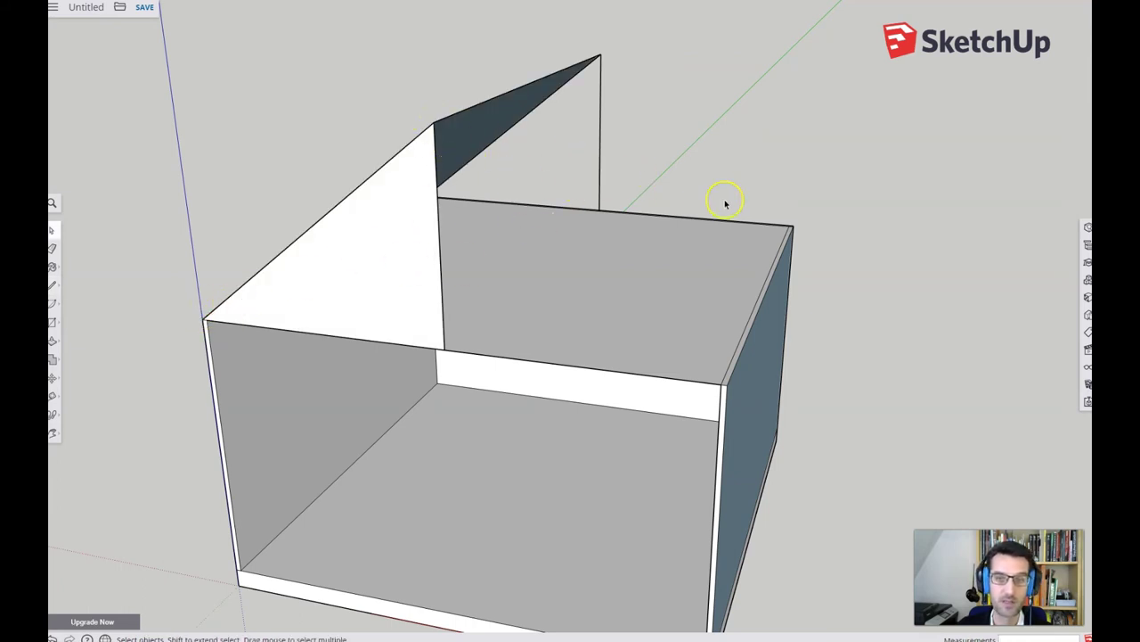
Step: Close the rear gable to the roof corner, then join the front peak to the front-right wall corner
click(52, 287)
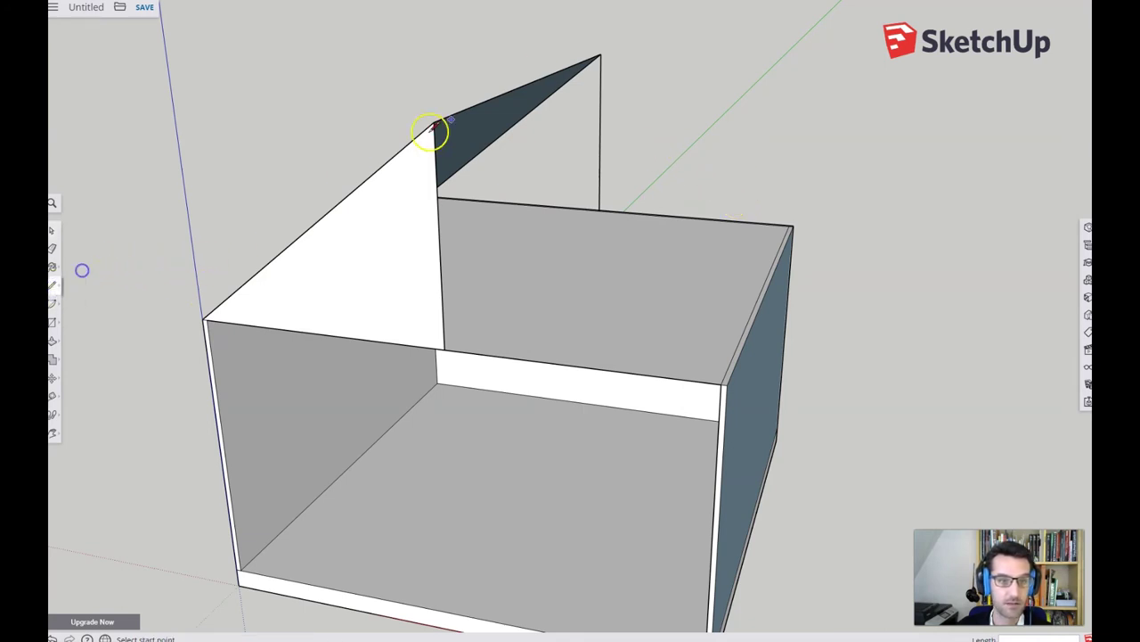
click(600, 55)
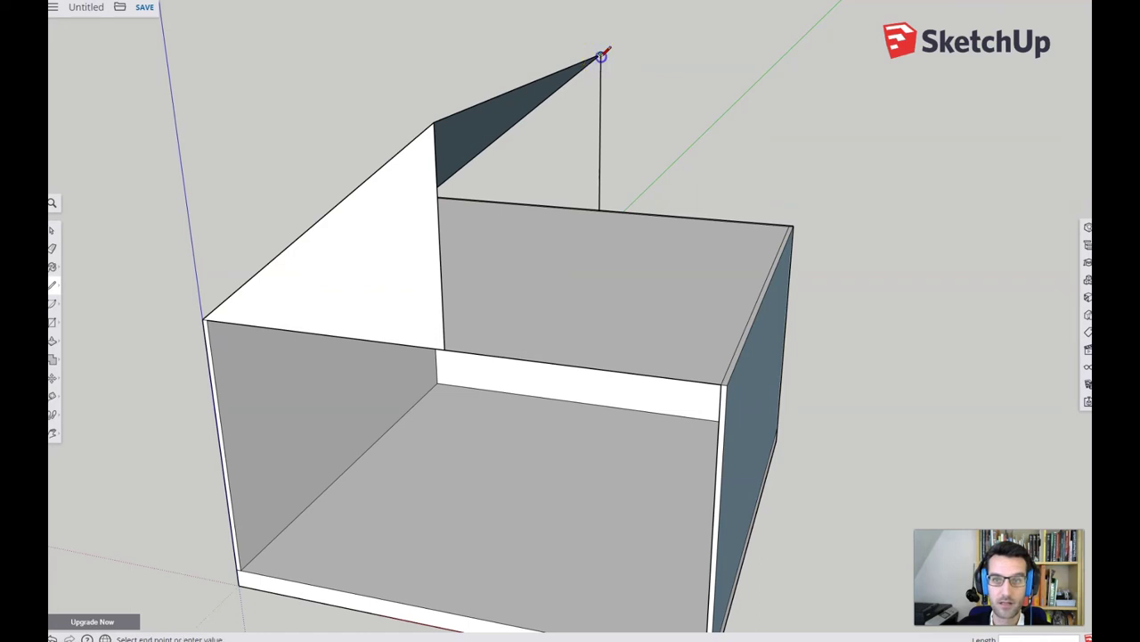
click(793, 224)
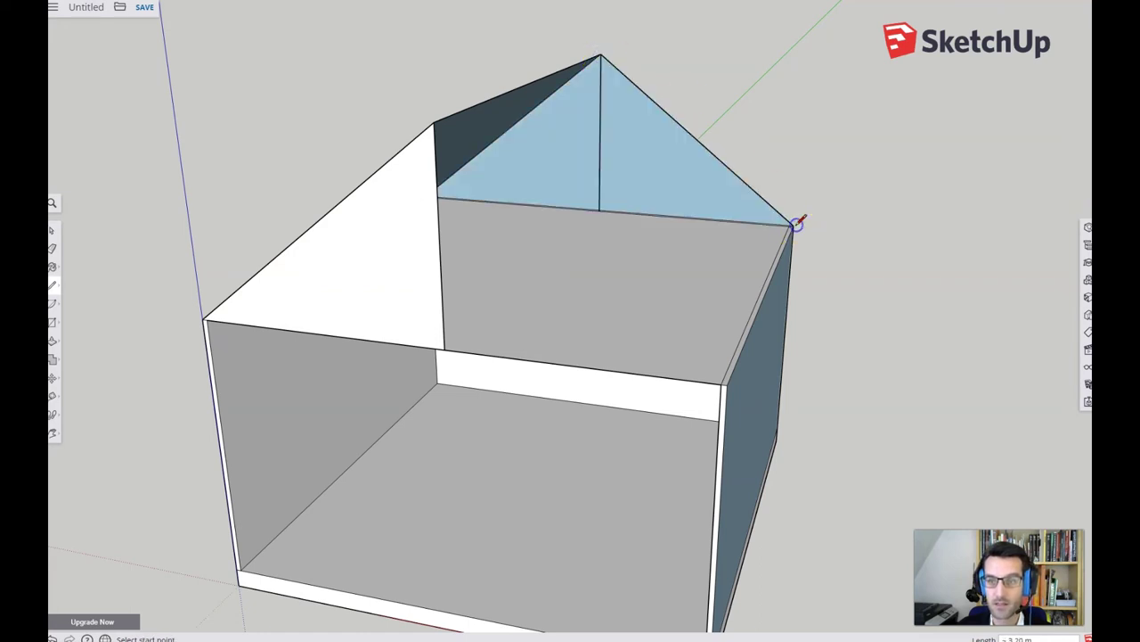
click(435, 122)
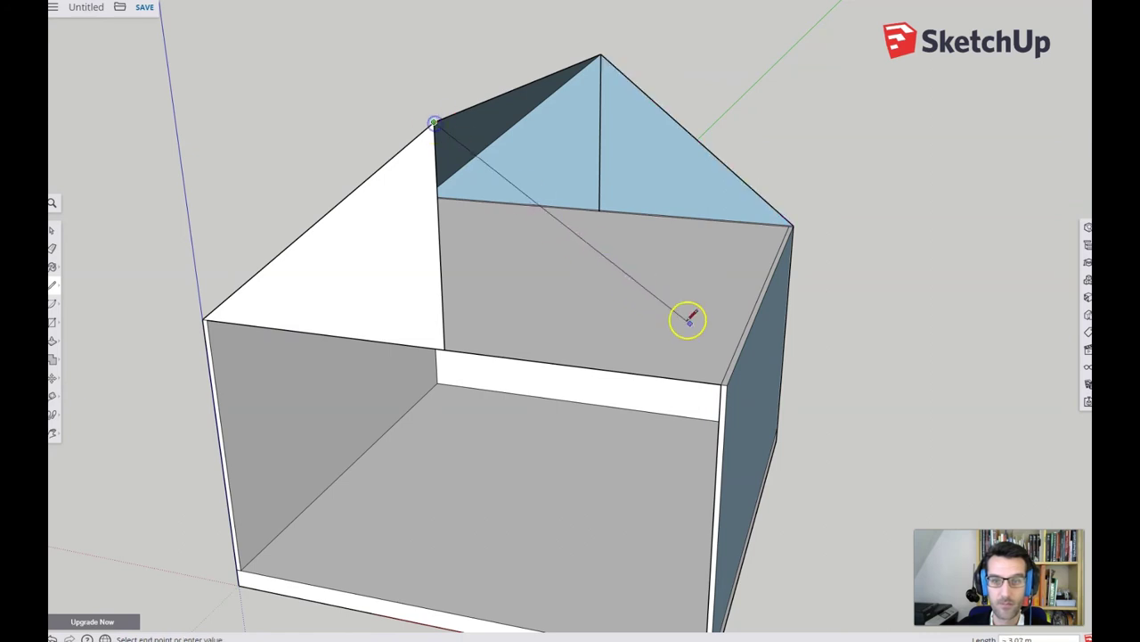
click(729, 380)
key(space)
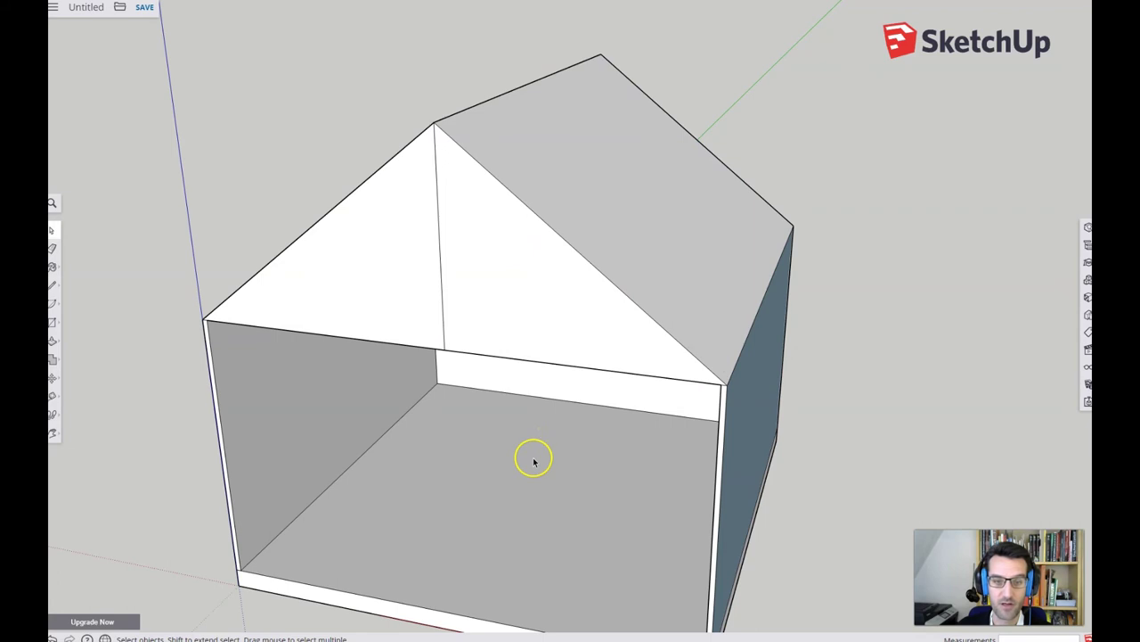
Step: Download the house as a version 2020 .skp file saved as Waldhütte.skp
scroll(534, 460, down, 1)
scroll(532, 458, down, 1)
middle_drag(535, 463, 523, 409)
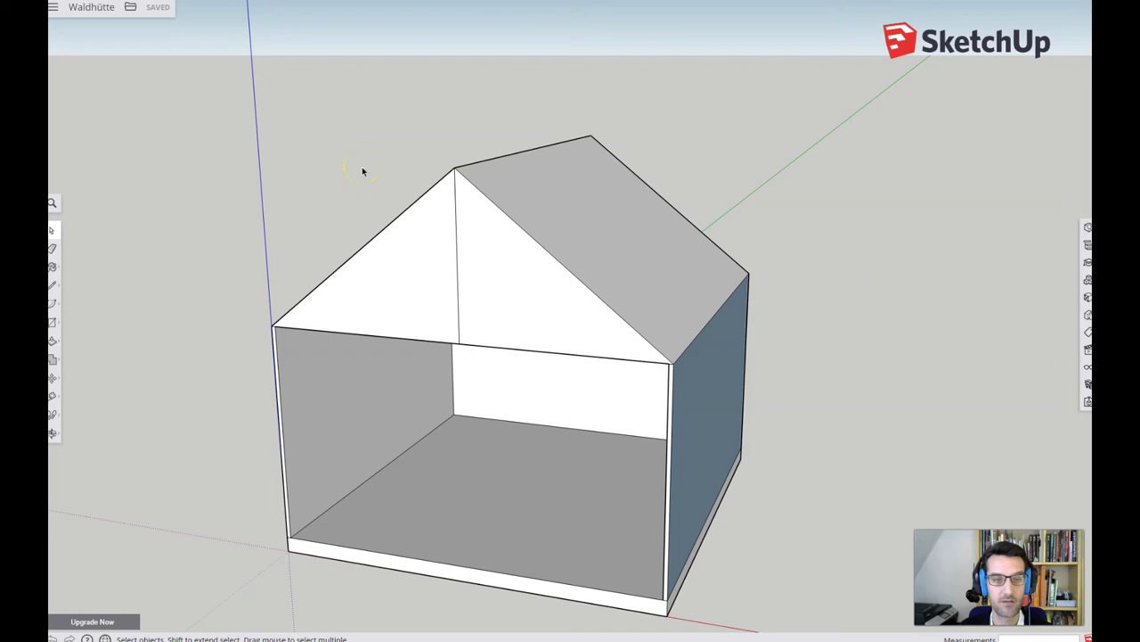
click(130, 9)
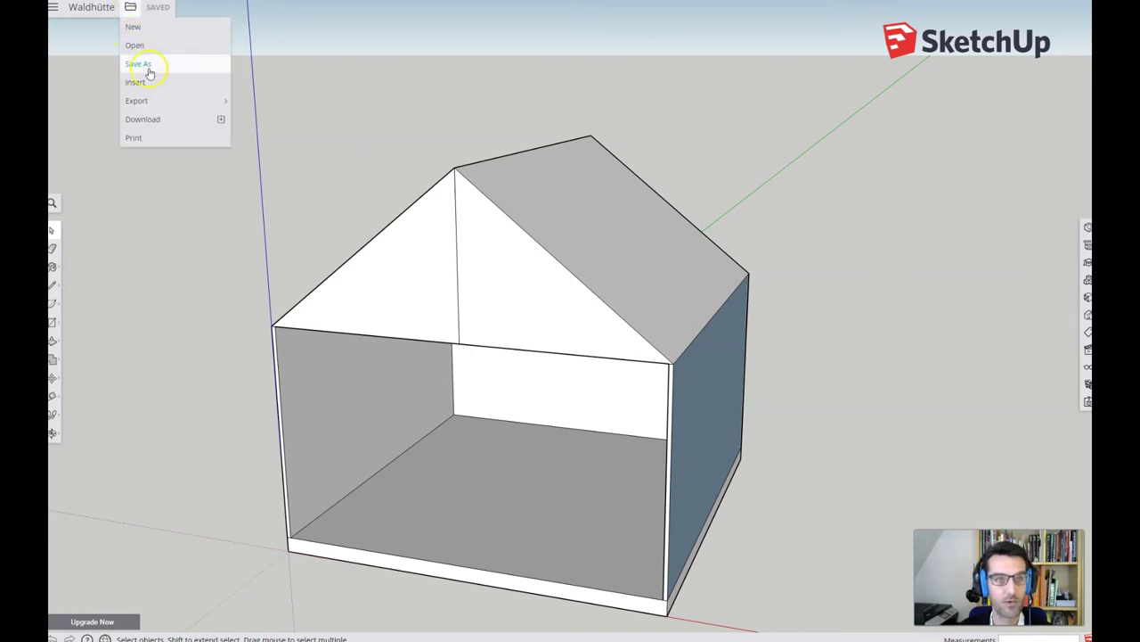
click(142, 119)
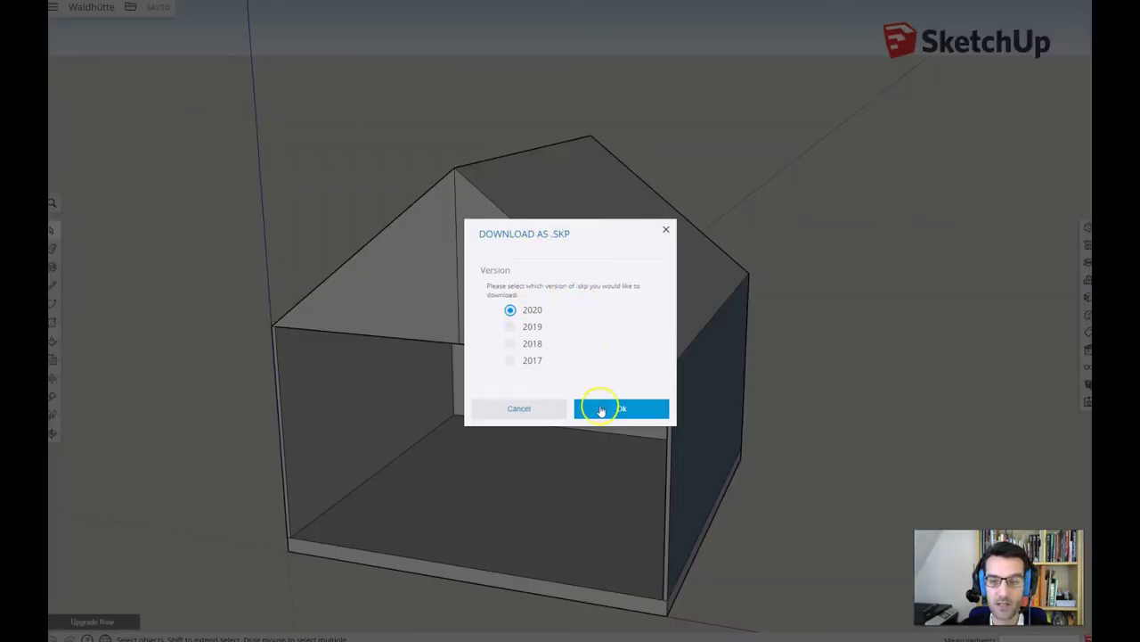
click(614, 410)
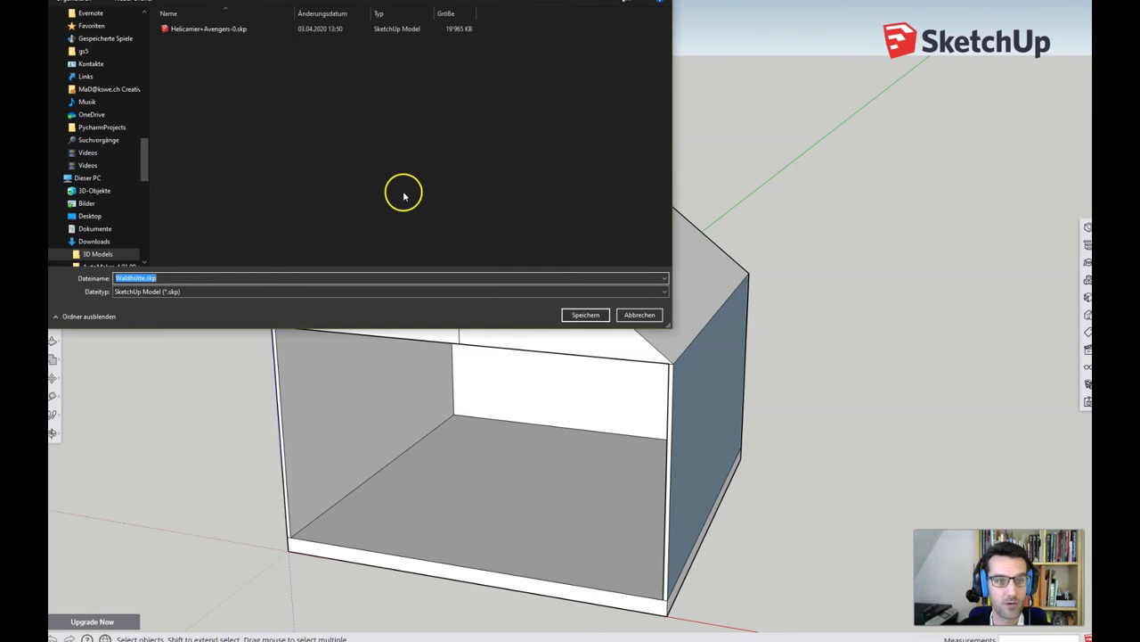
click(585, 315)
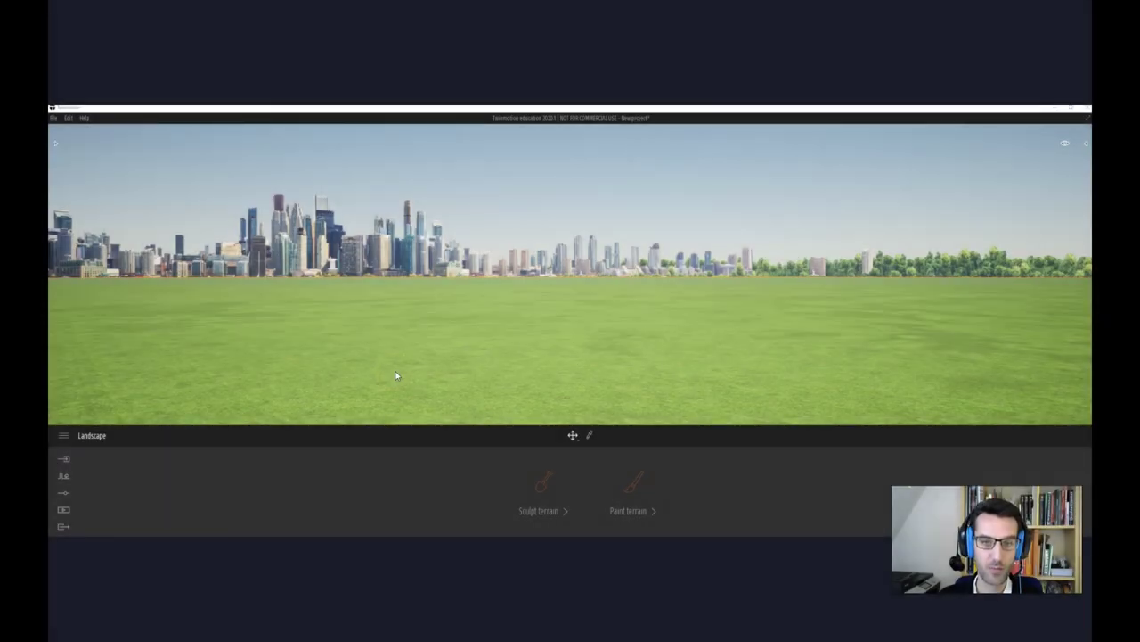
Step: Show the Import panel from the left column of Twinmotion's bottom dock
click(470, 363)
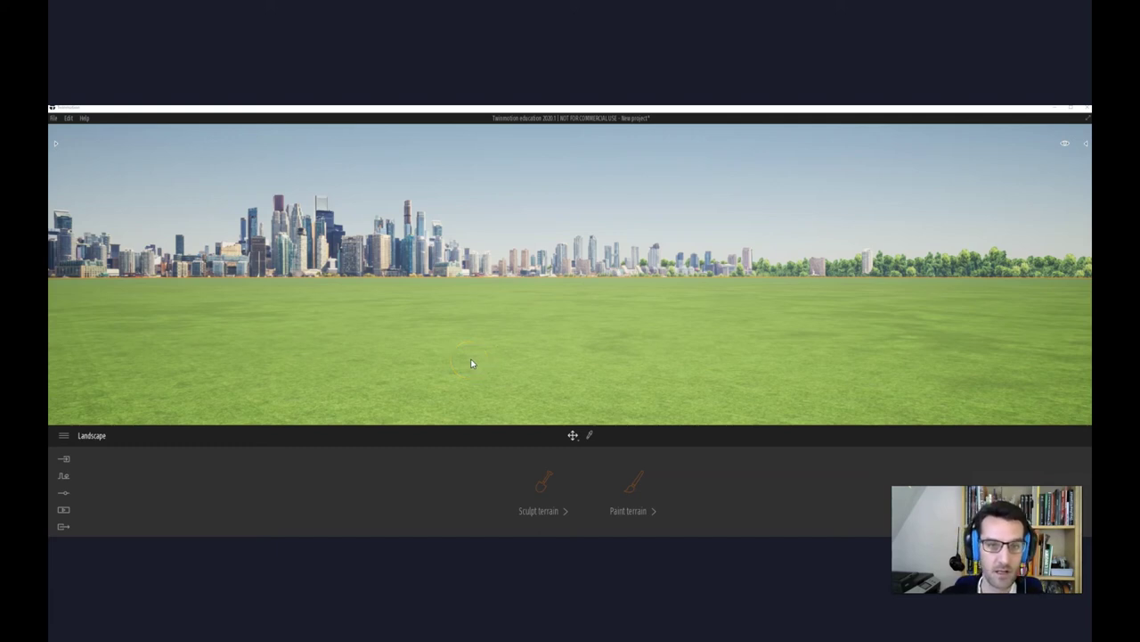
click(65, 461)
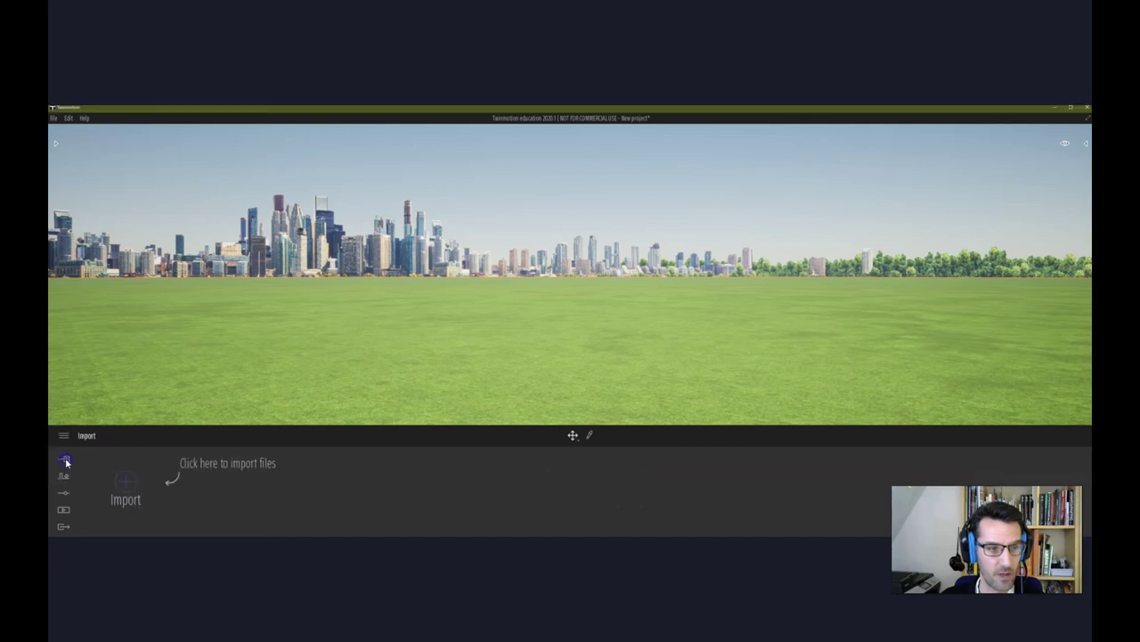
Step: Import Waldhütte.skp into the project and show it in the Scene graph panel
click(130, 493)
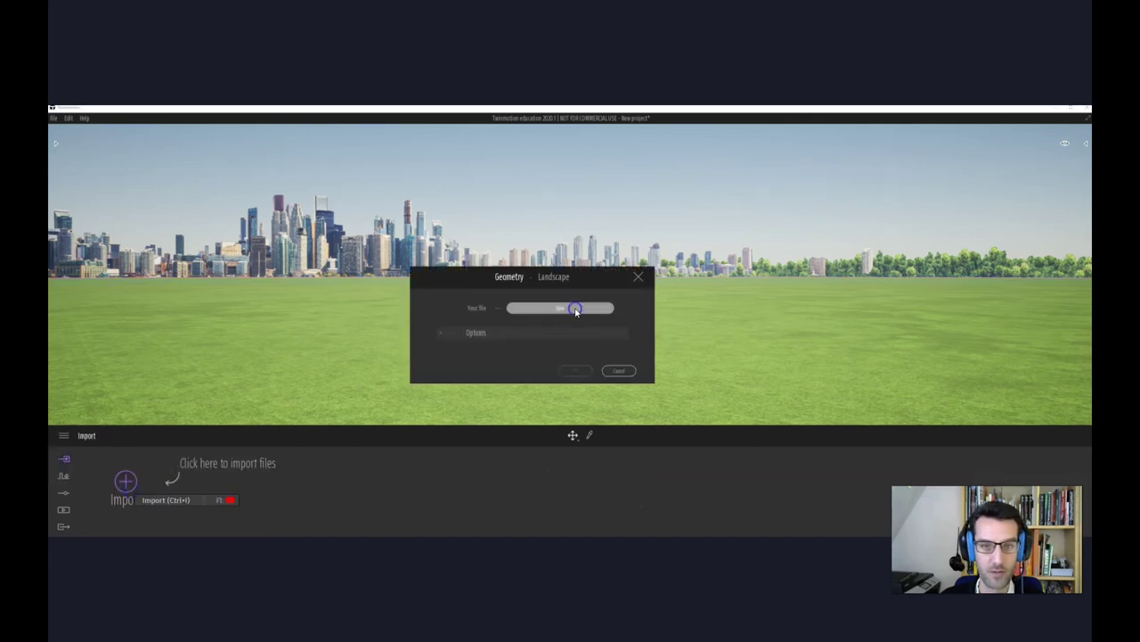
click(576, 308)
click(138, 174)
click(412, 359)
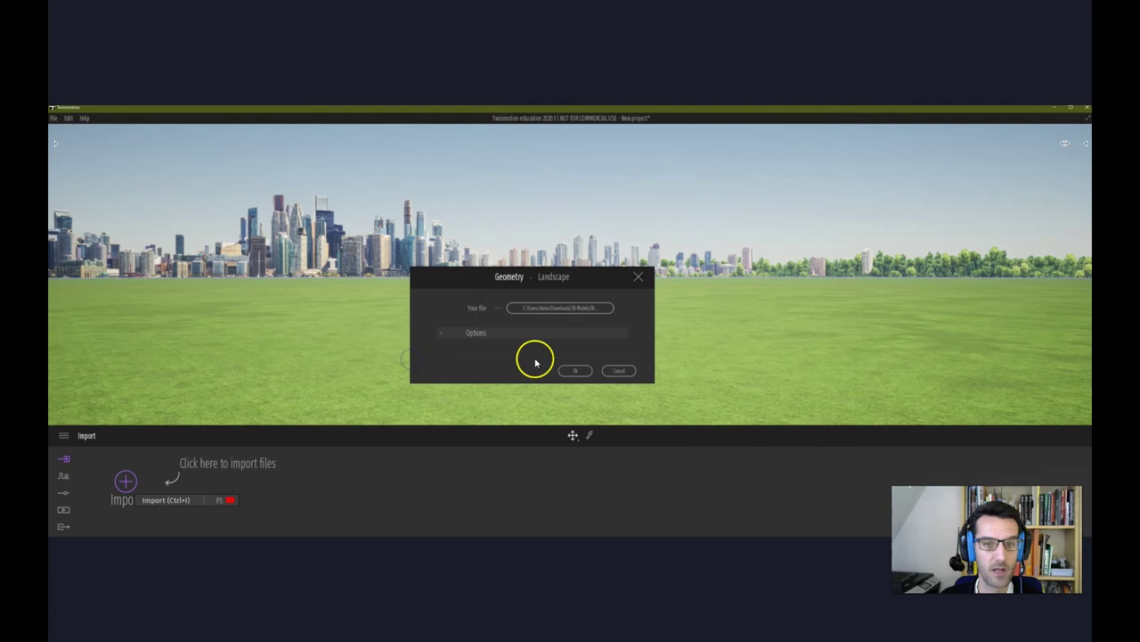
click(573, 371)
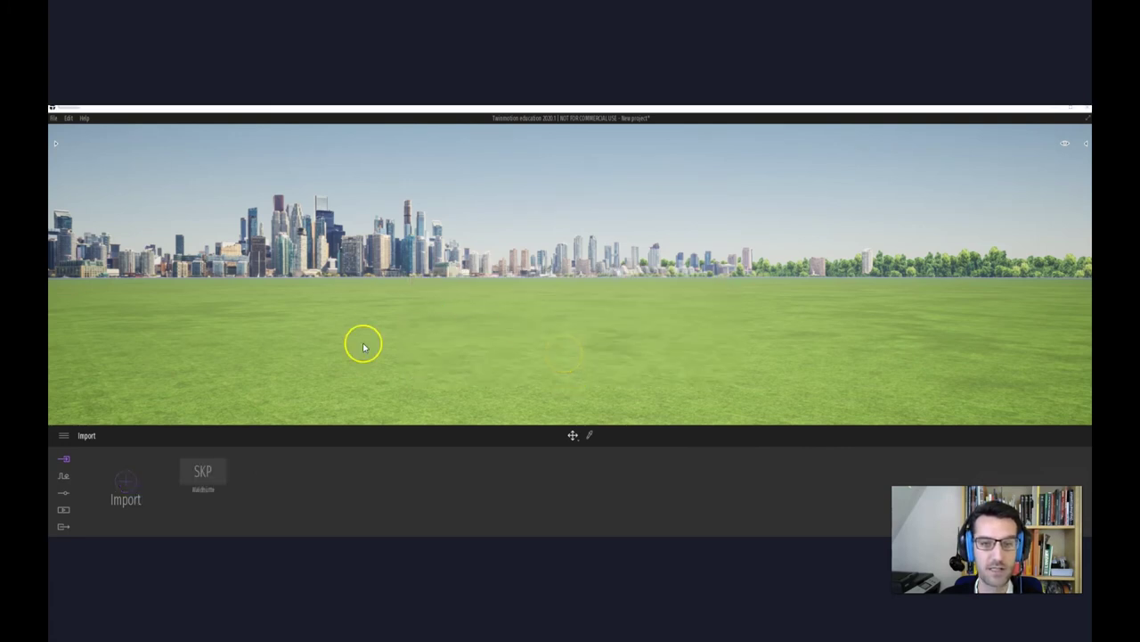
click(1086, 145)
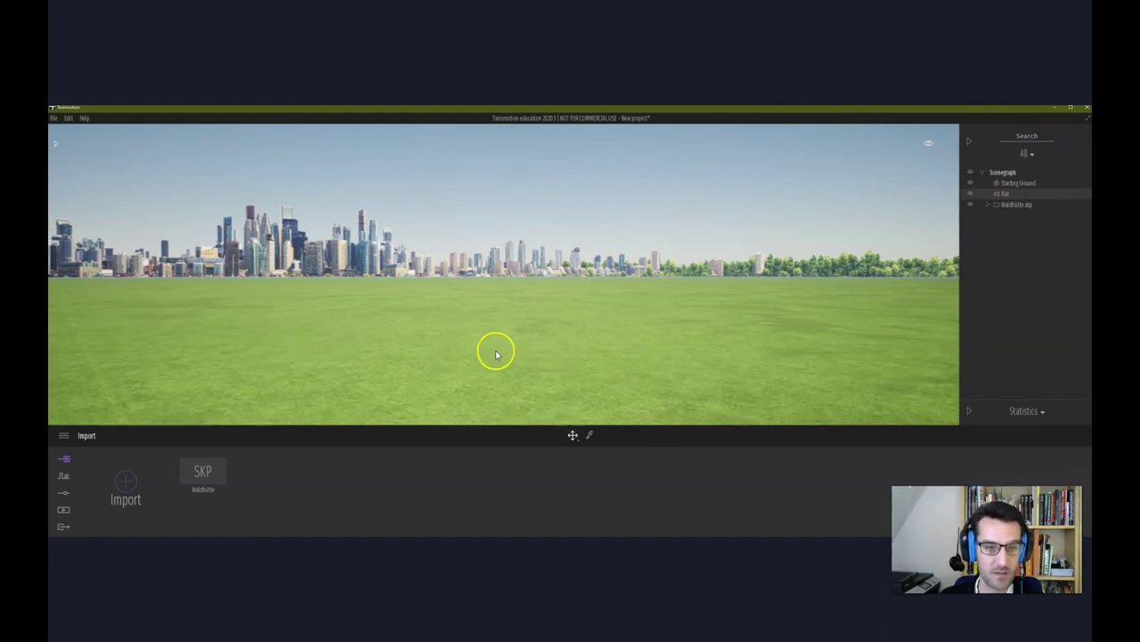
Step: Tilt the view down to the grass and turn the house so its gable faces the camera
mouse_move(534, 328)
mouse_down()
mouse_move(678, 344)
mouse_move(730, 264)
mouse_up()
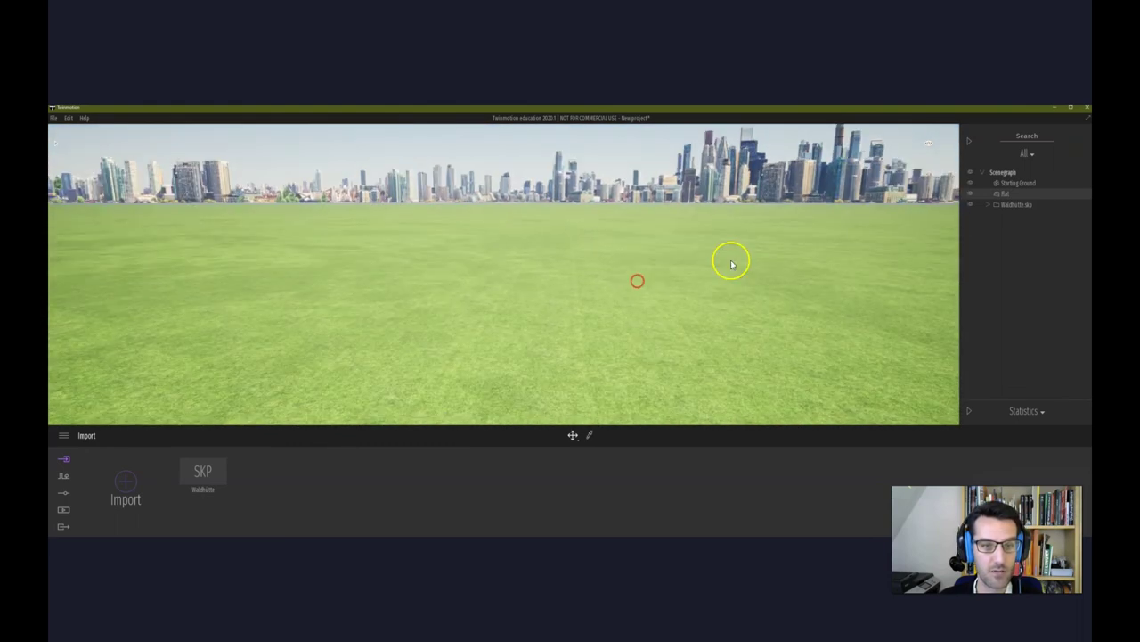
mouse_move(638, 358)
mouse_down()
mouse_move(650, 318)
mouse_move(692, 262)
mouse_up()
scroll(560, 381, down, 2)
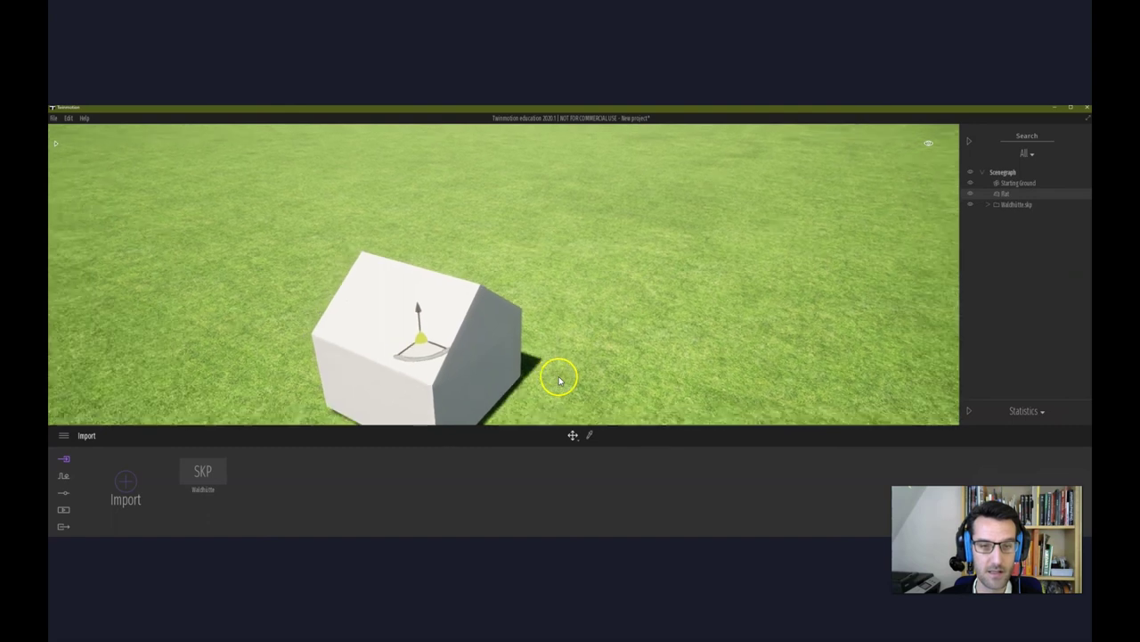
scroll(559, 380, down, 2)
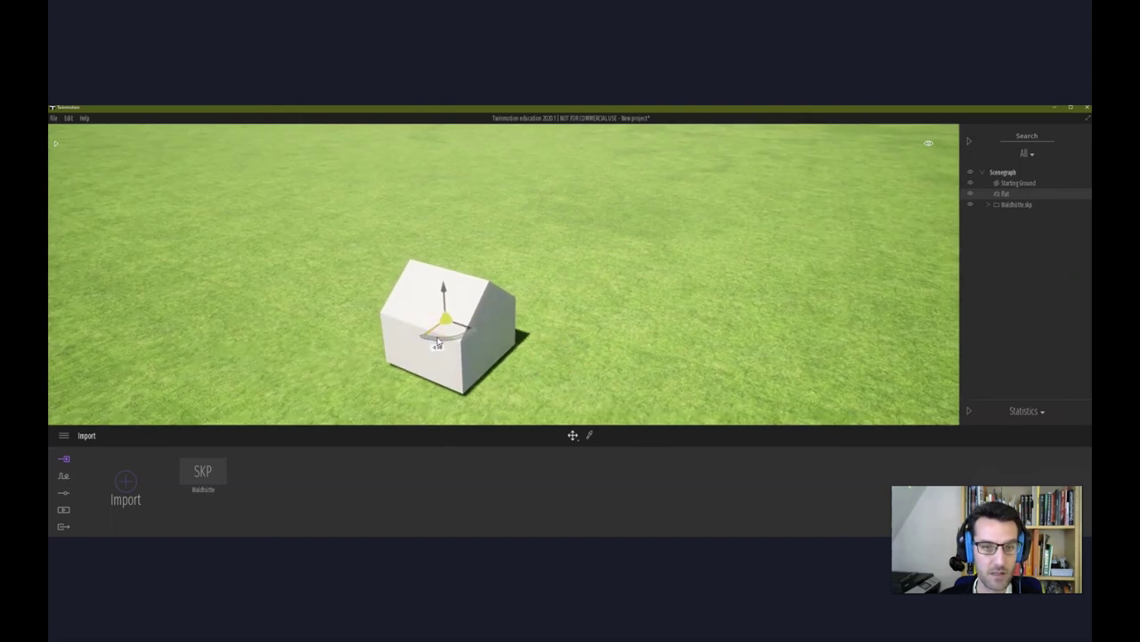
click(434, 345)
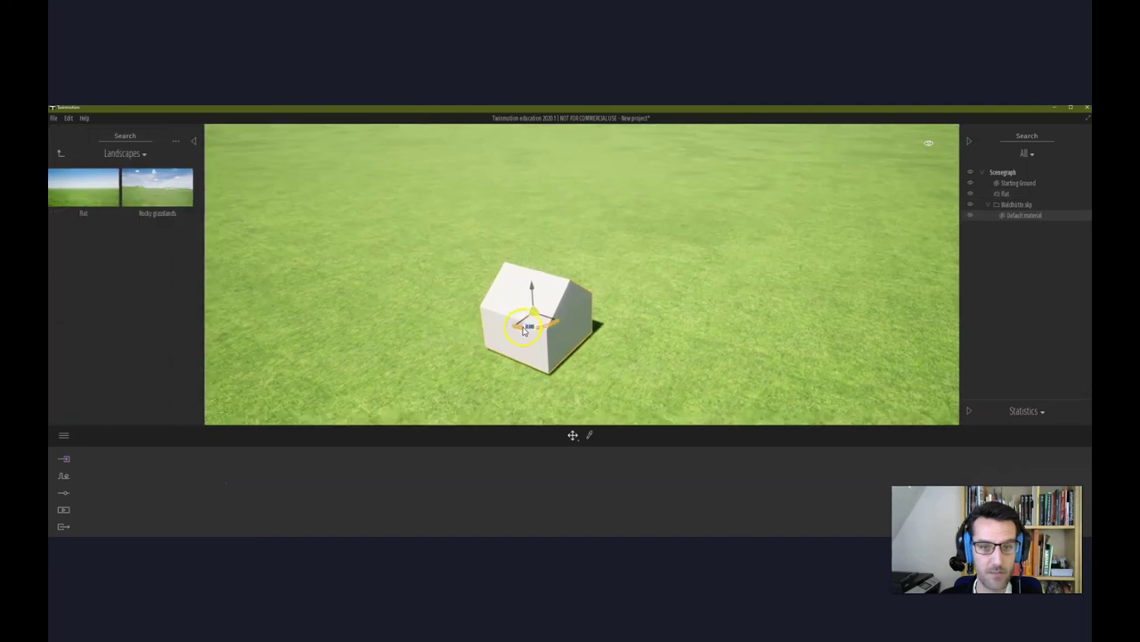
drag(525, 330, 594, 330)
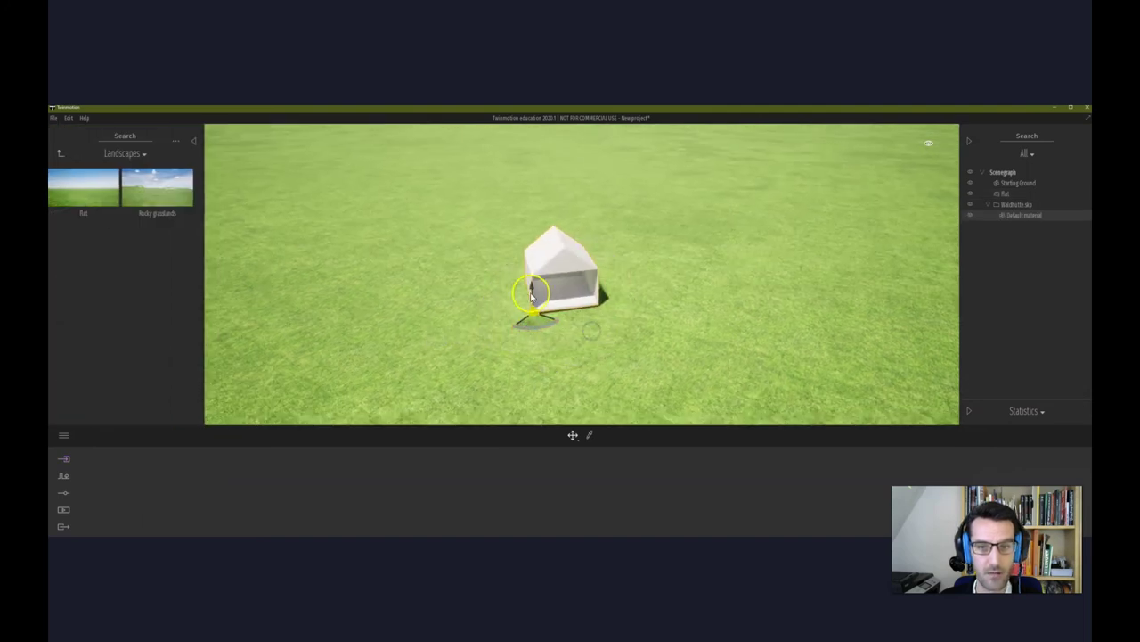
Step: Reselect the whole house on the Flat lawn and orbit the view around it
click(509, 313)
click(532, 313)
click(533, 316)
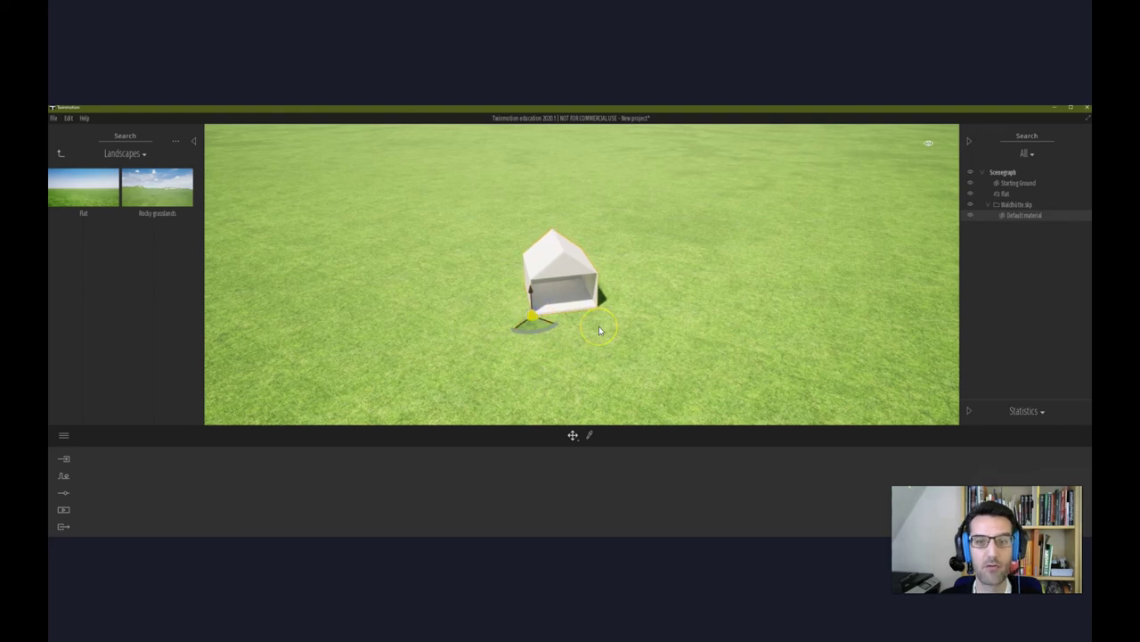
scroll(584, 367, up, 5)
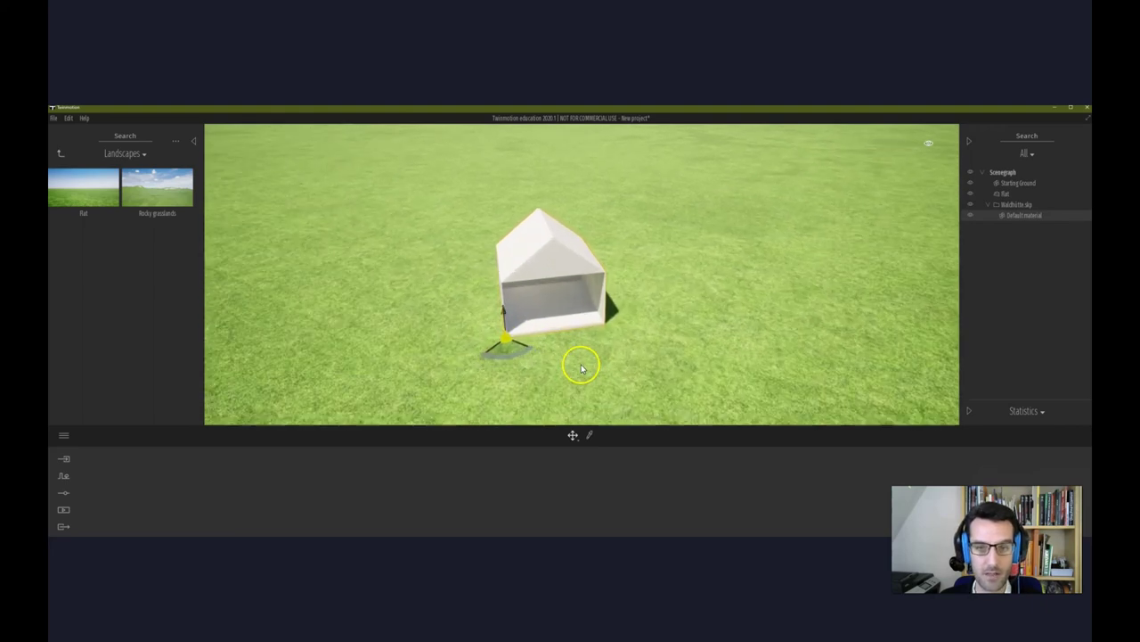
drag(584, 367, 491, 357)
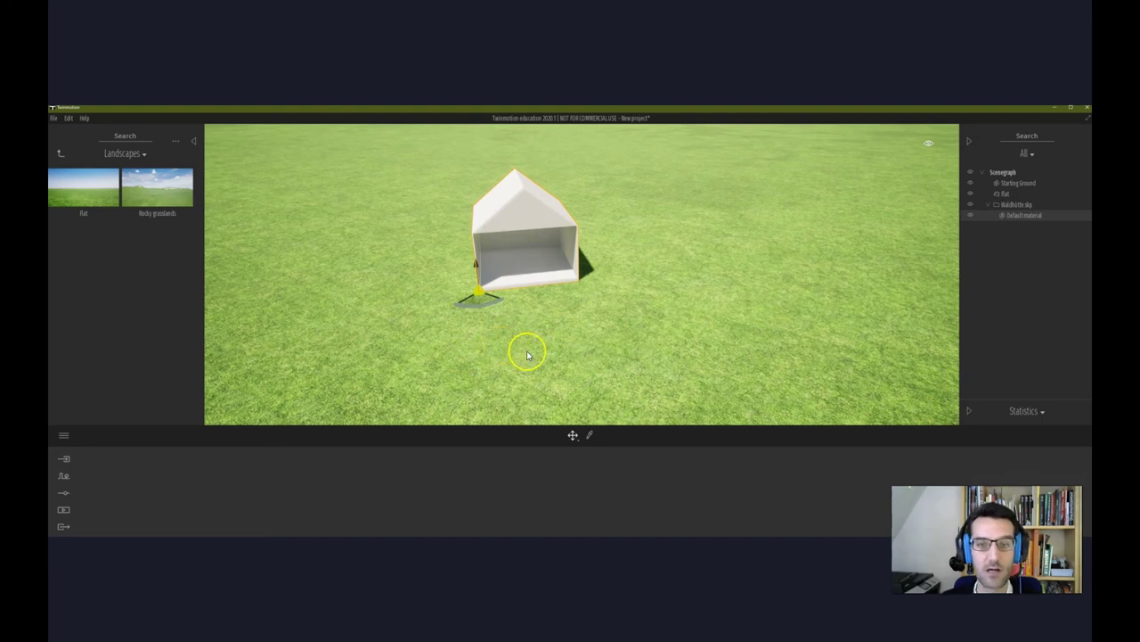
drag(509, 336, 504, 228)
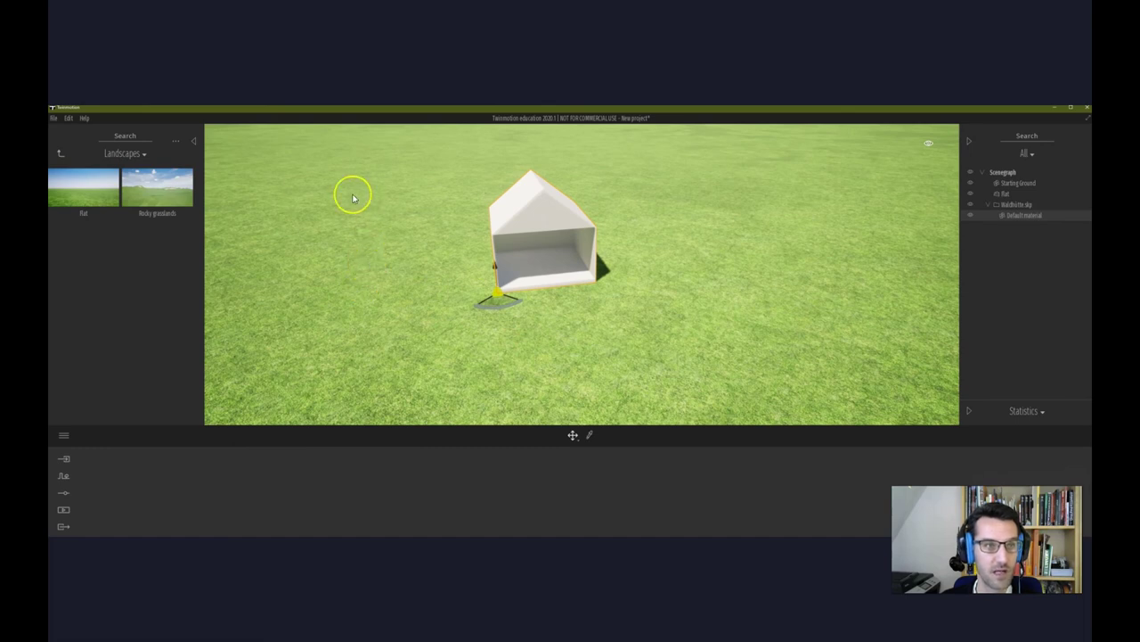
Step: Browse the Twinmotion library to the Materials > Wood collection
click(61, 154)
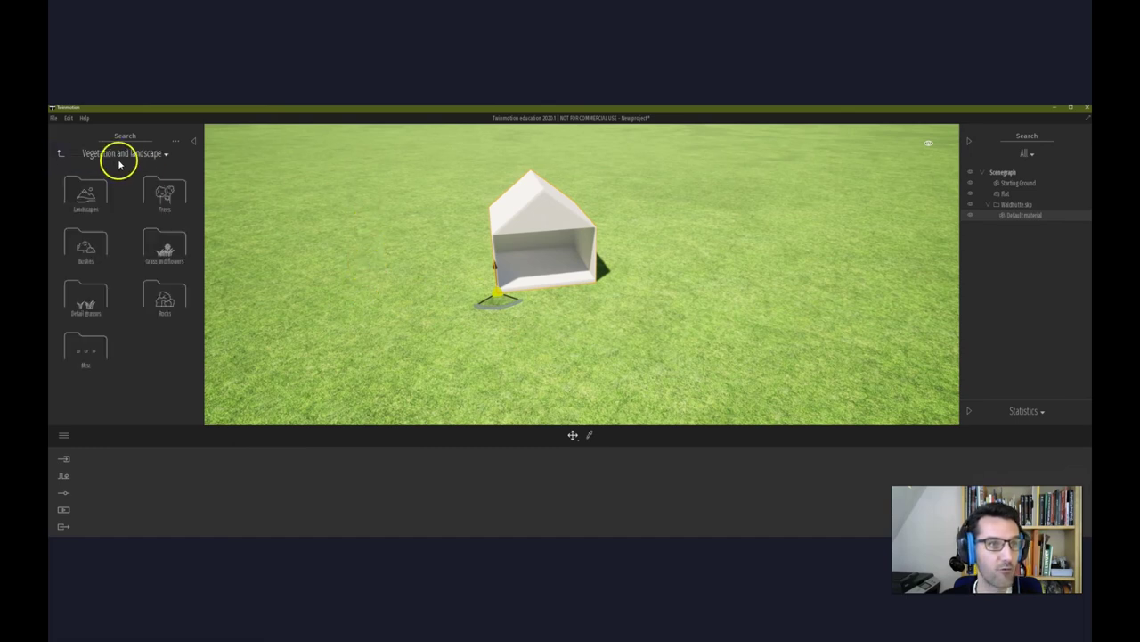
click(197, 142)
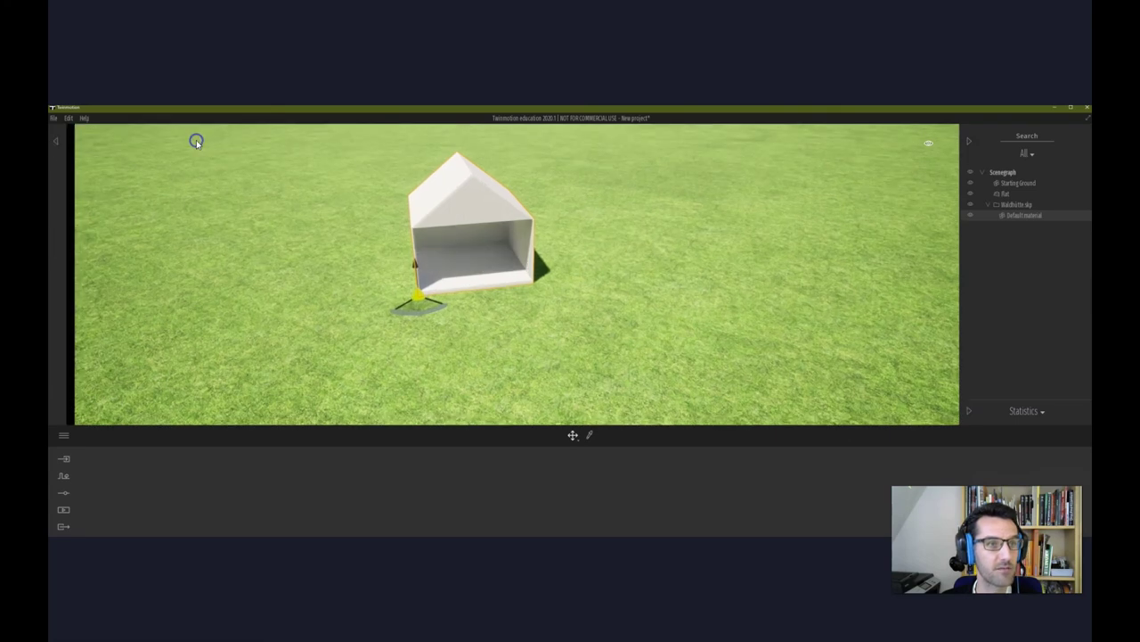
click(53, 143)
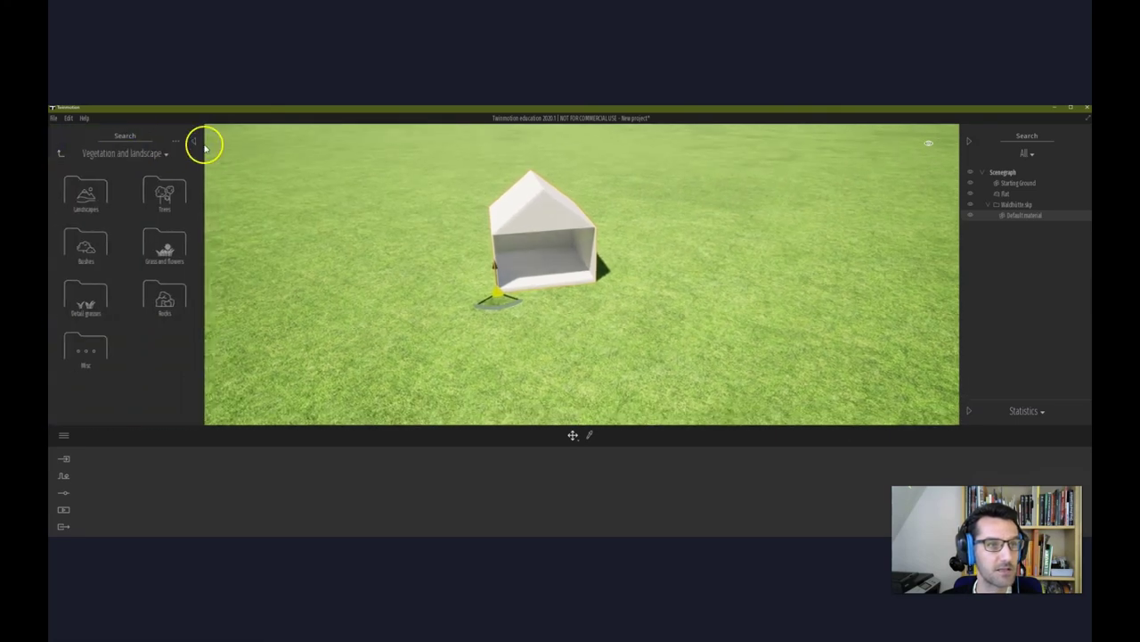
click(59, 154)
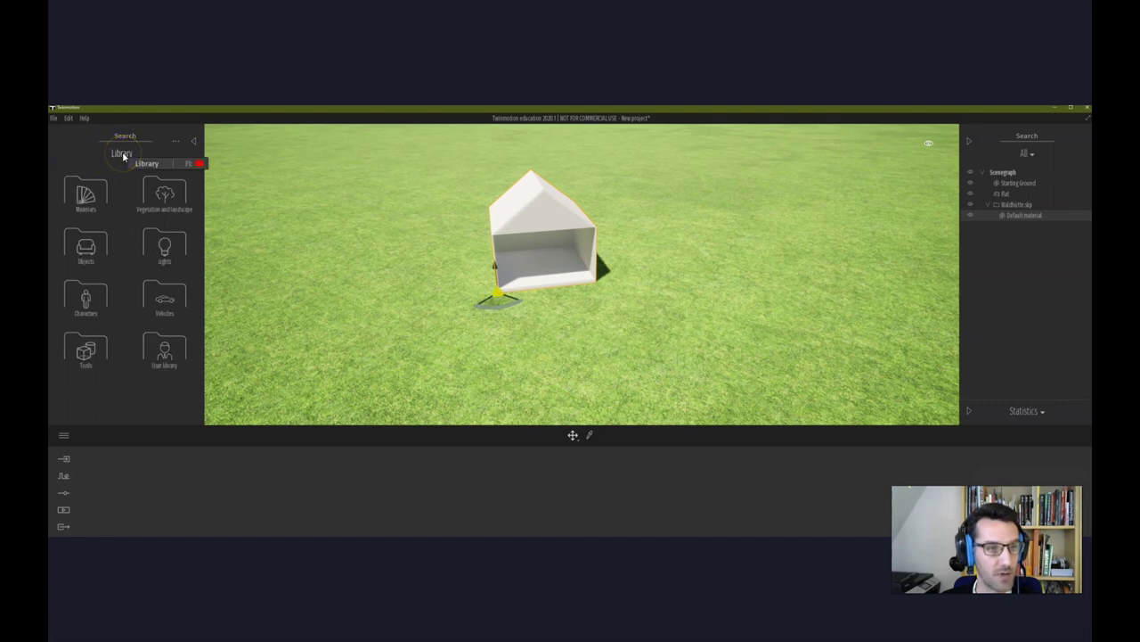
click(98, 189)
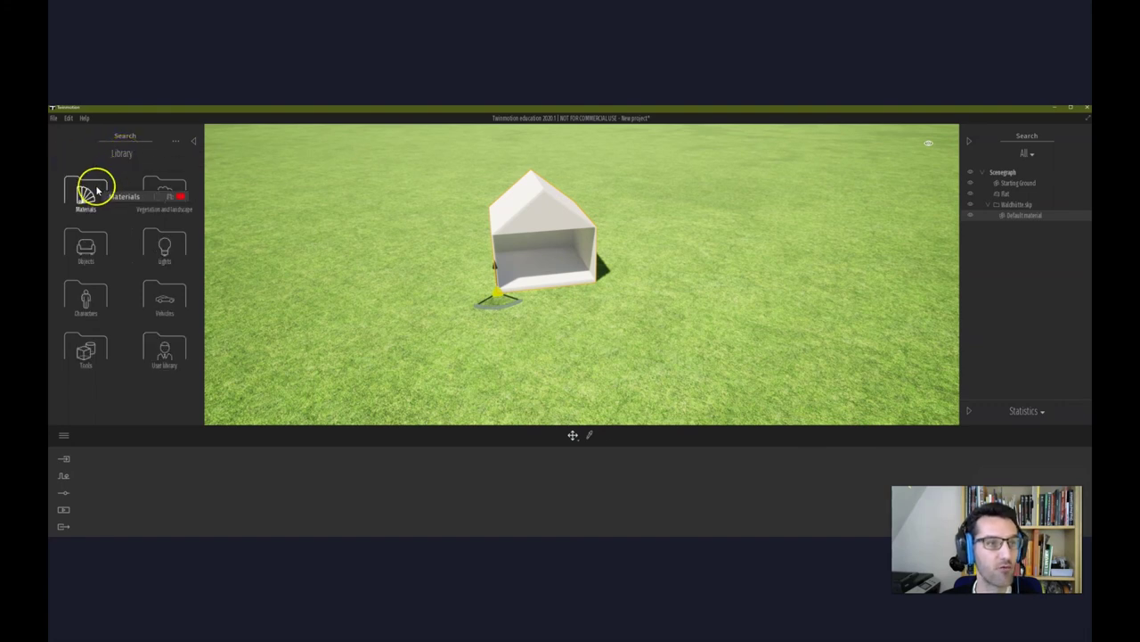
click(114, 185)
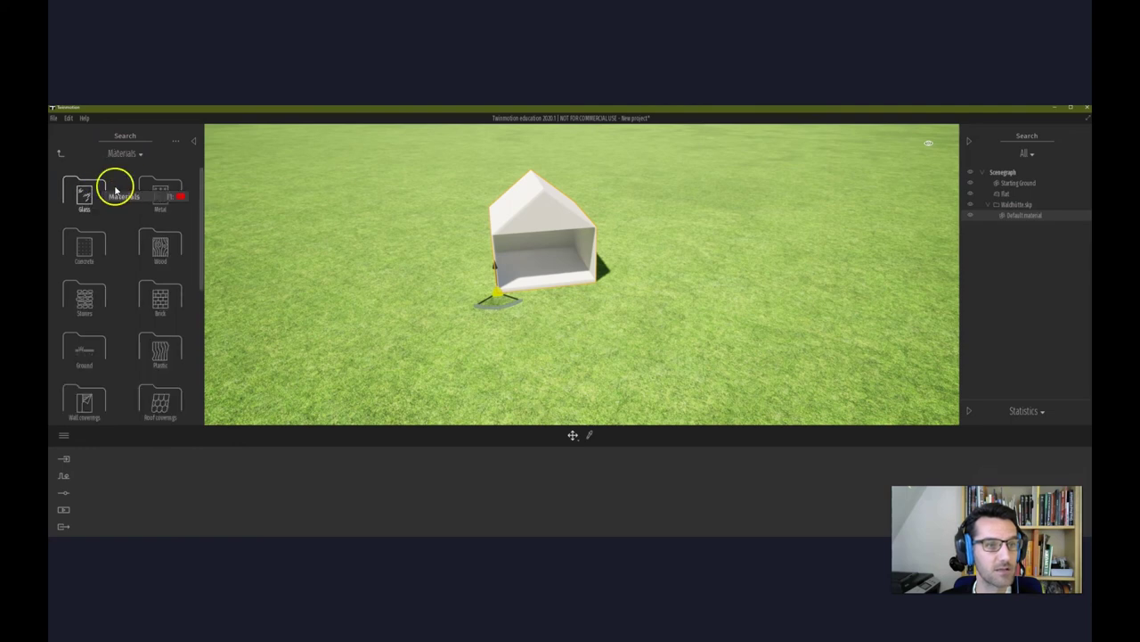
click(158, 245)
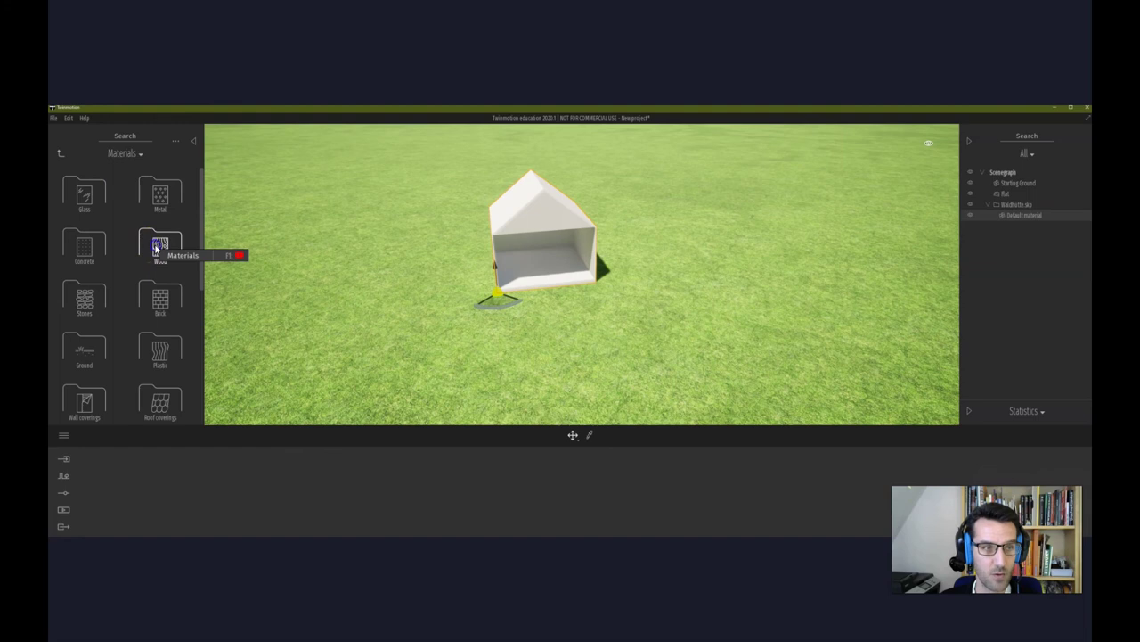
click(157, 247)
Step: Apply Chestnut 01 A wood to the house and adjust its texture scale to about 0.56
click(162, 196)
drag(162, 198, 155, 195)
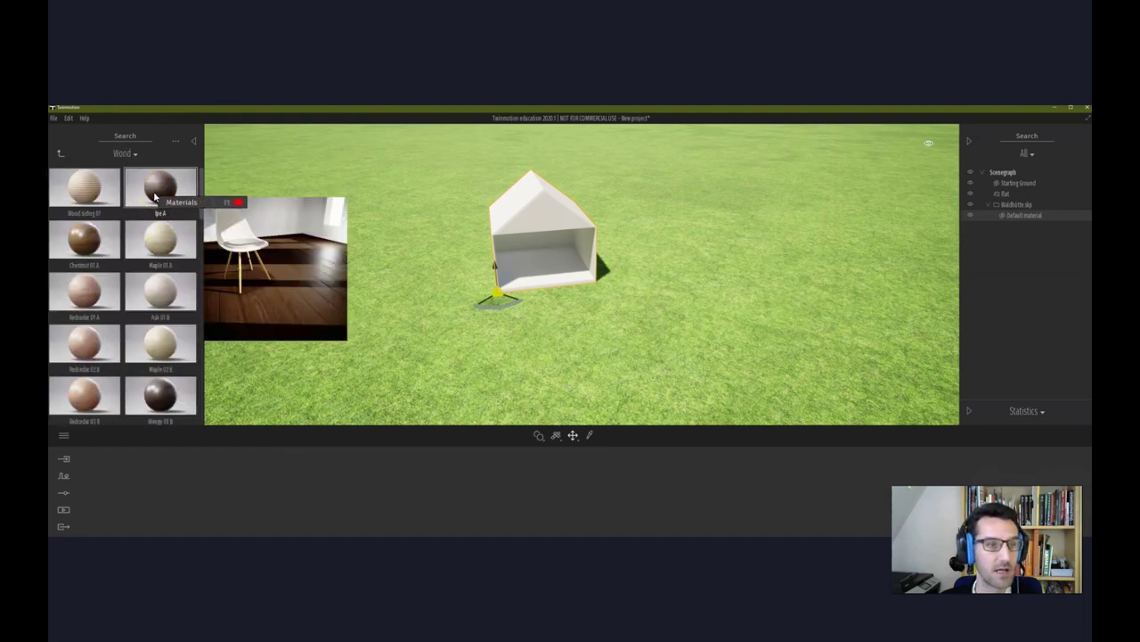
click(83, 243)
drag(83, 248, 84, 245)
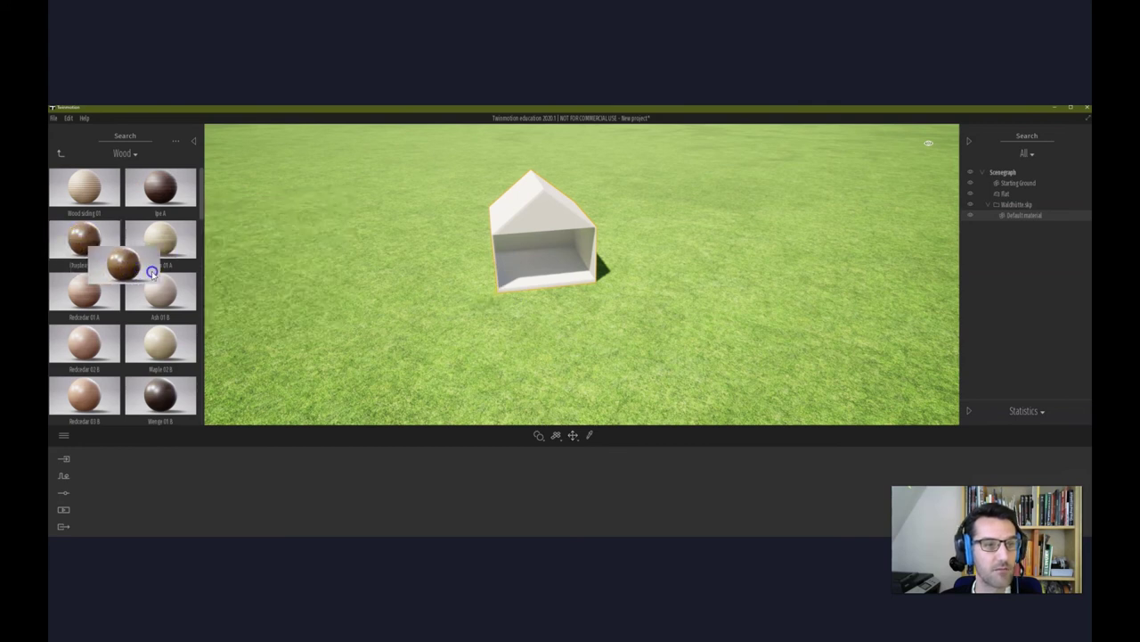
drag(83, 245, 522, 241)
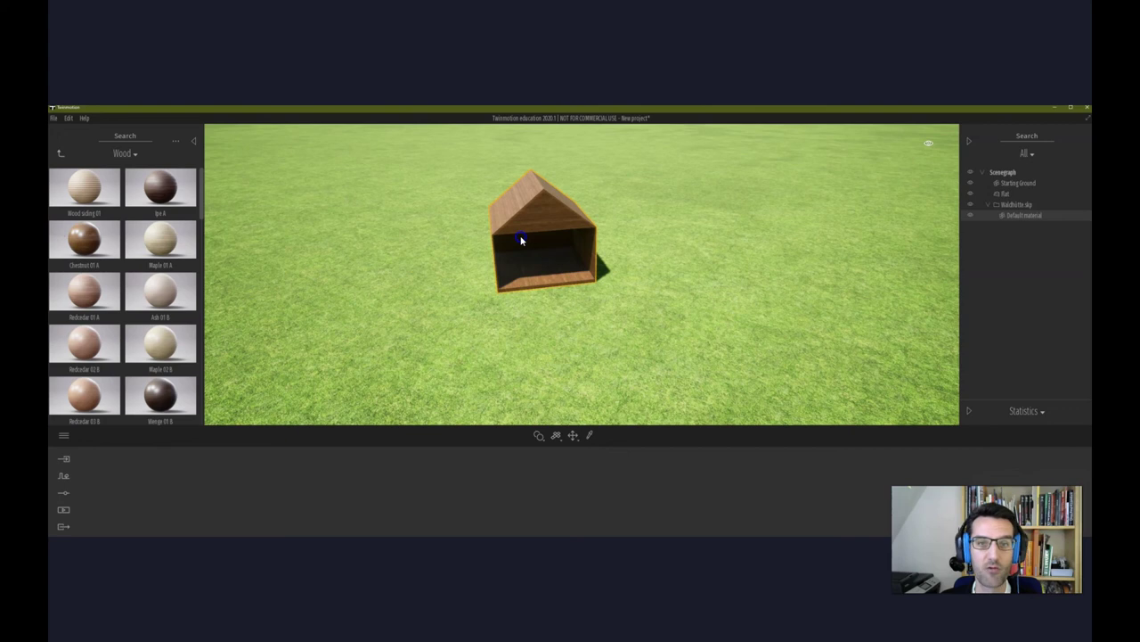
click(547, 204)
click(451, 276)
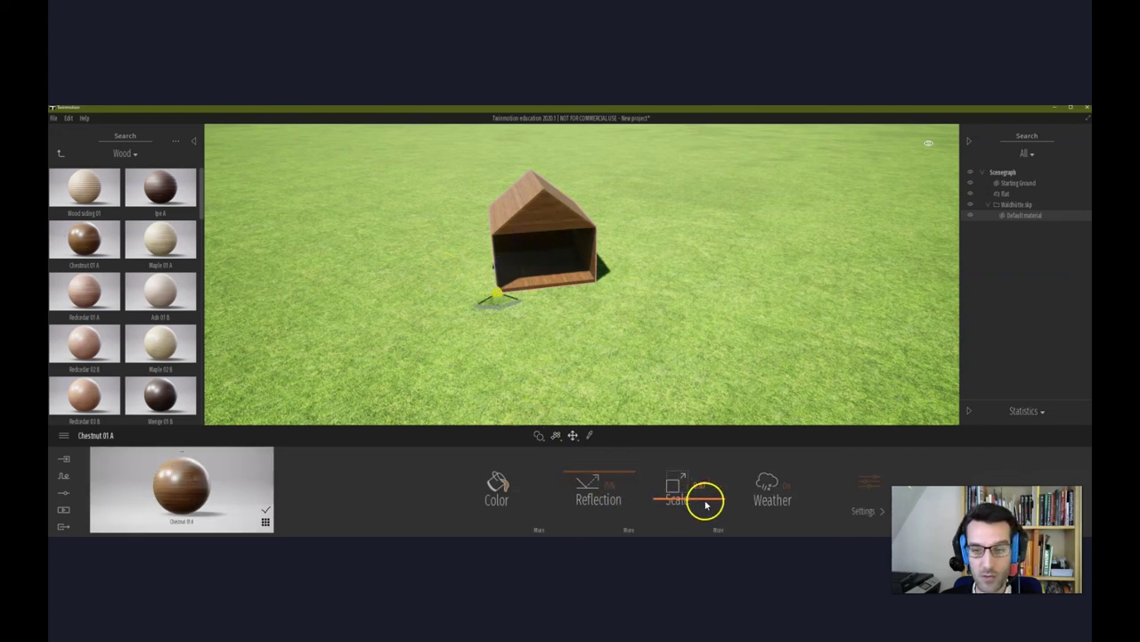
drag(706, 505, 705, 501)
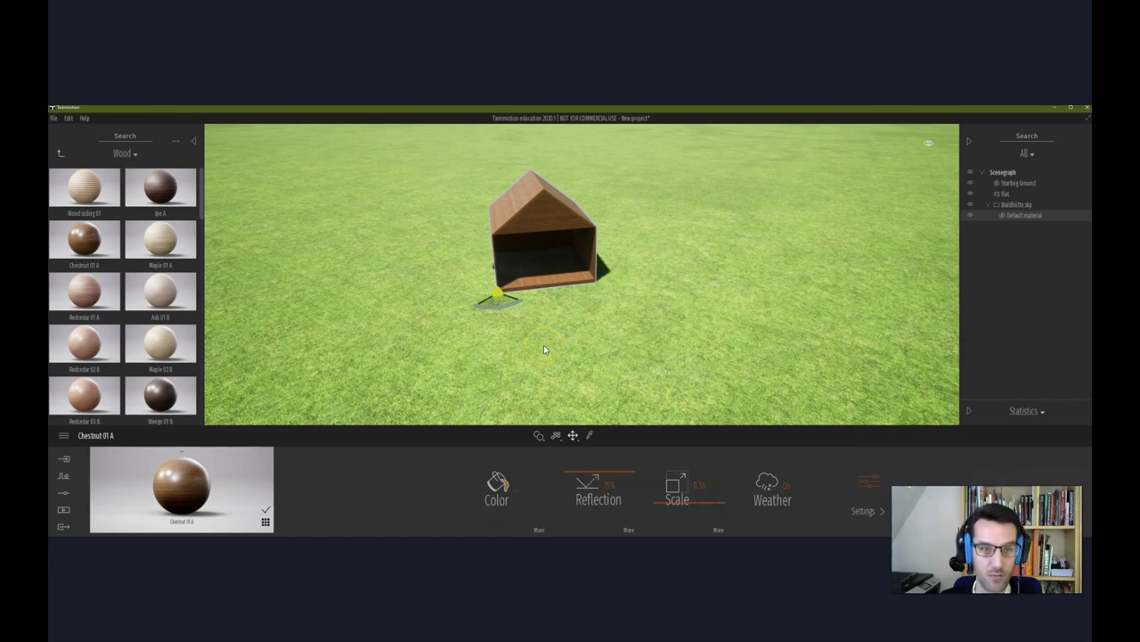
Step: Place a Sassafras tree from Vegetation and landscape > Trees on the left of the house
click(61, 153)
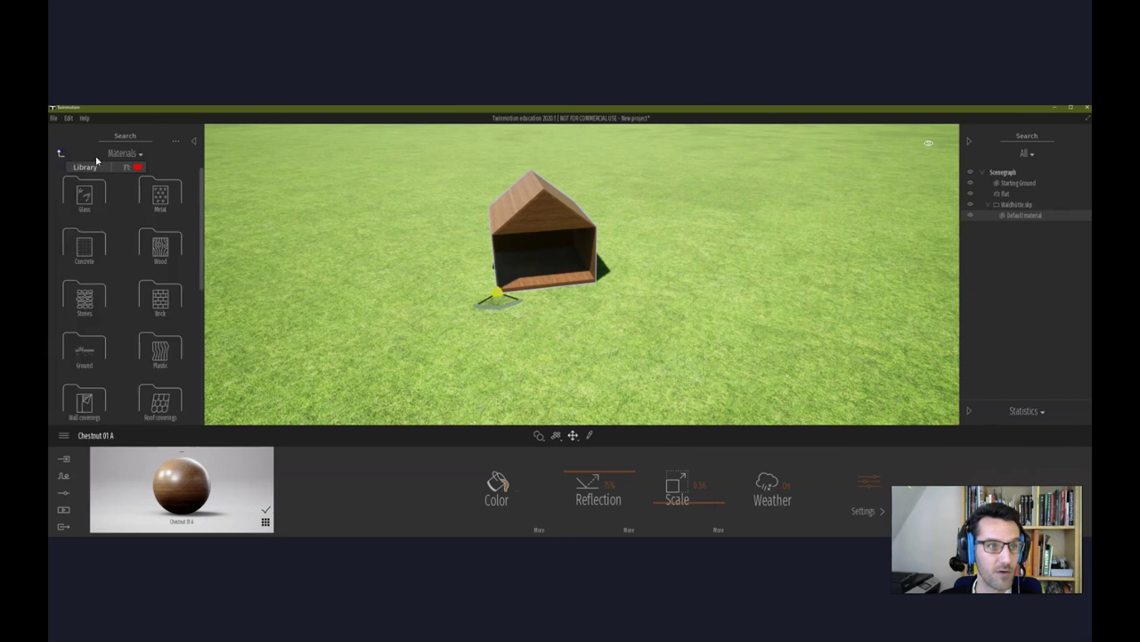
click(60, 153)
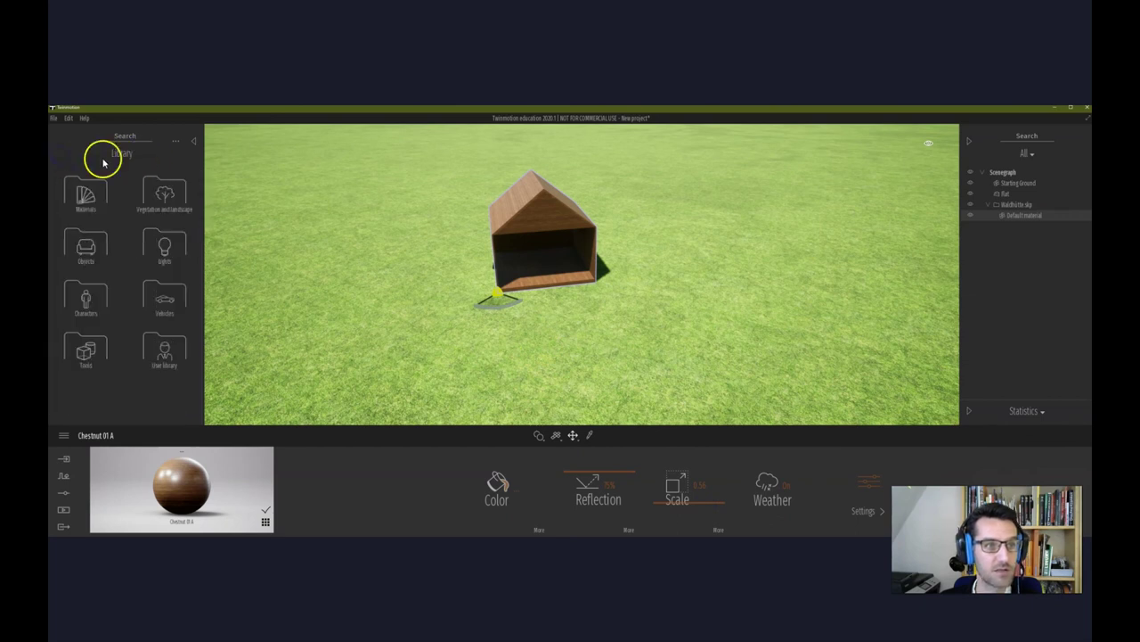
click(173, 199)
click(171, 196)
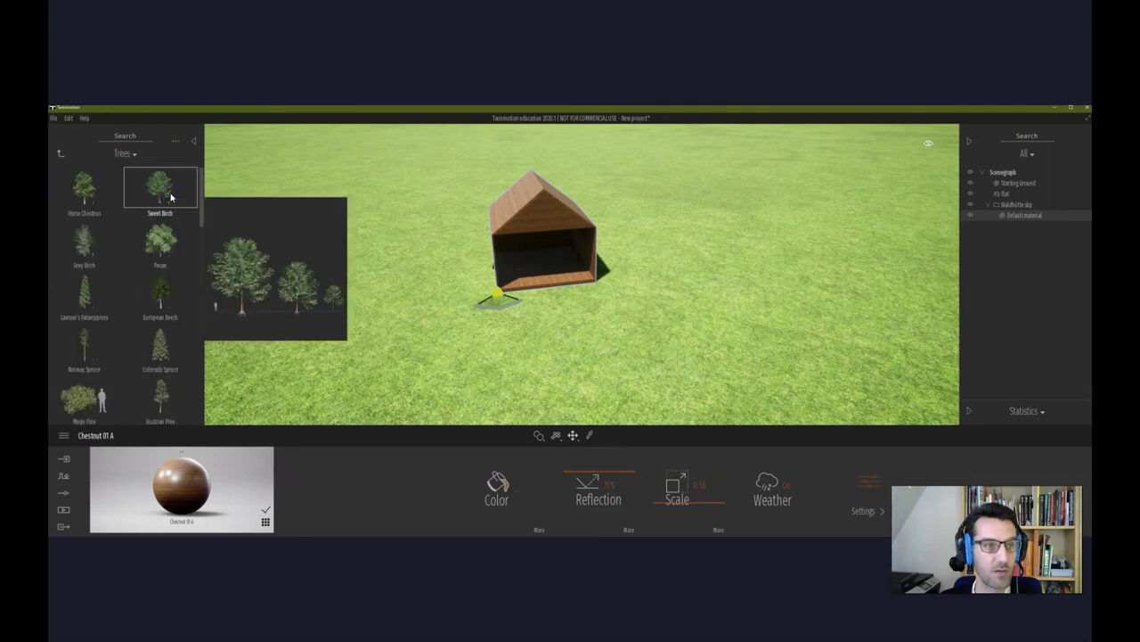
click(163, 326)
scroll(164, 330, down, 3)
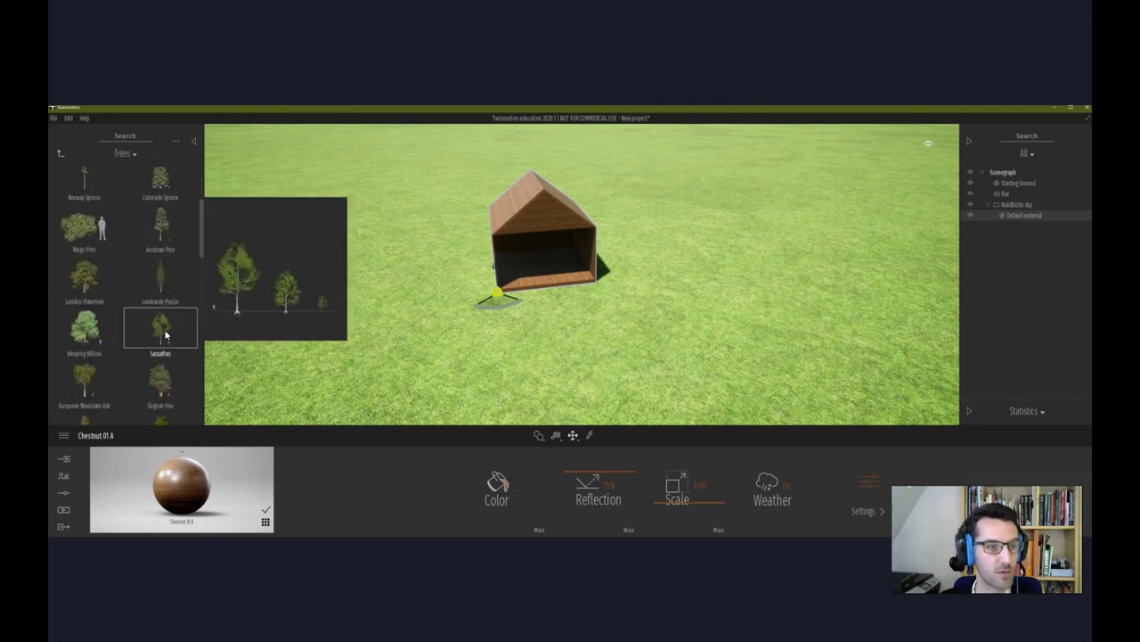
drag(161, 318, 161, 237)
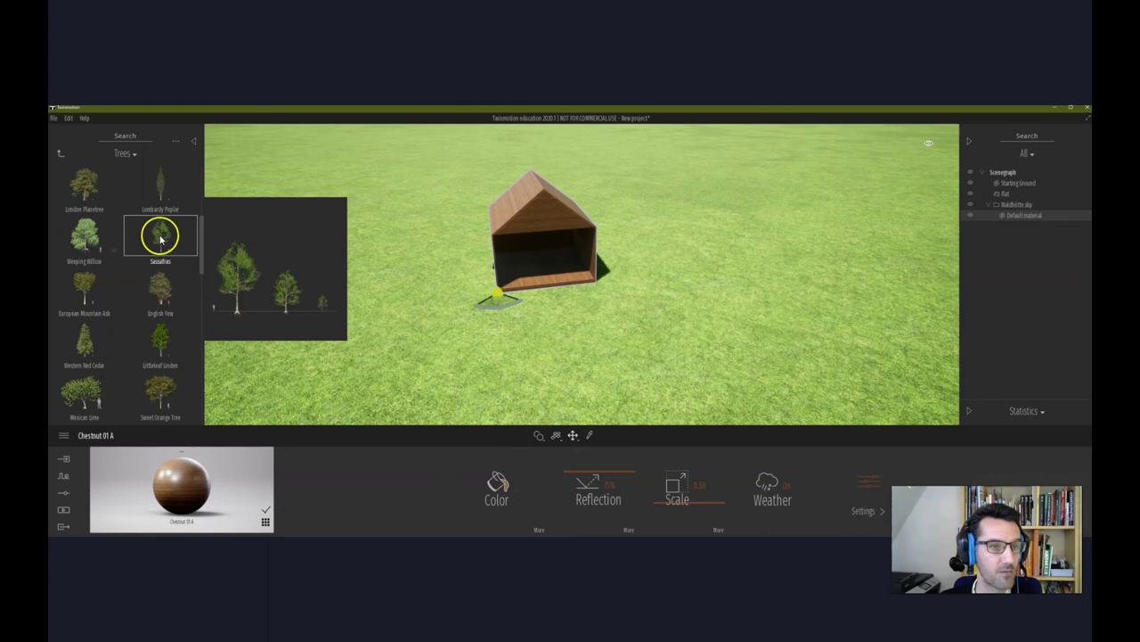
mouse_move(161, 237)
mouse_down()
mouse_move(422, 267)
mouse_move(455, 300)
mouse_up()
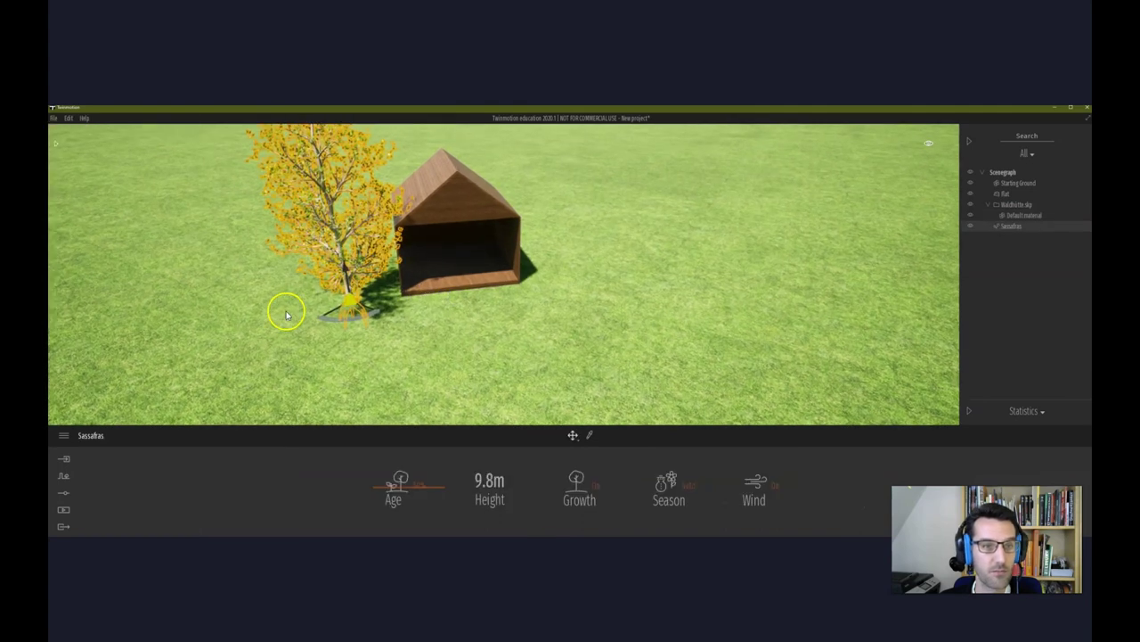
click(516, 319)
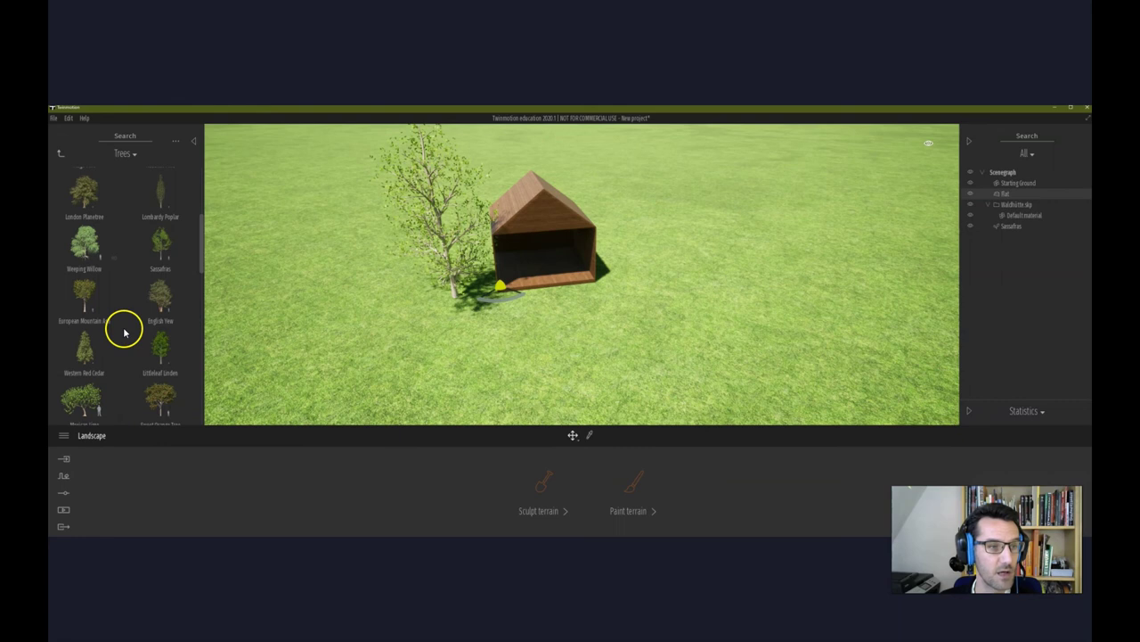
Step: Plant a Mexican Lime tree at the right side of the house
mouse_move(89, 397)
mouse_down()
mouse_move(591, 273)
mouse_move(614, 293)
mouse_up()
click(615, 293)
click(555, 329)
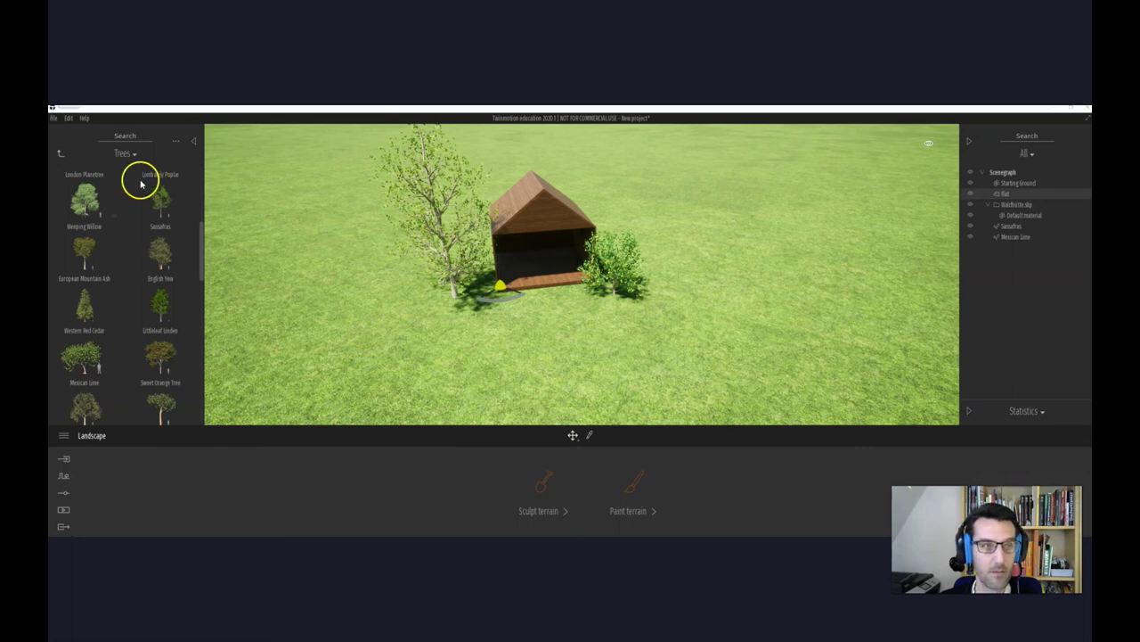
click(61, 155)
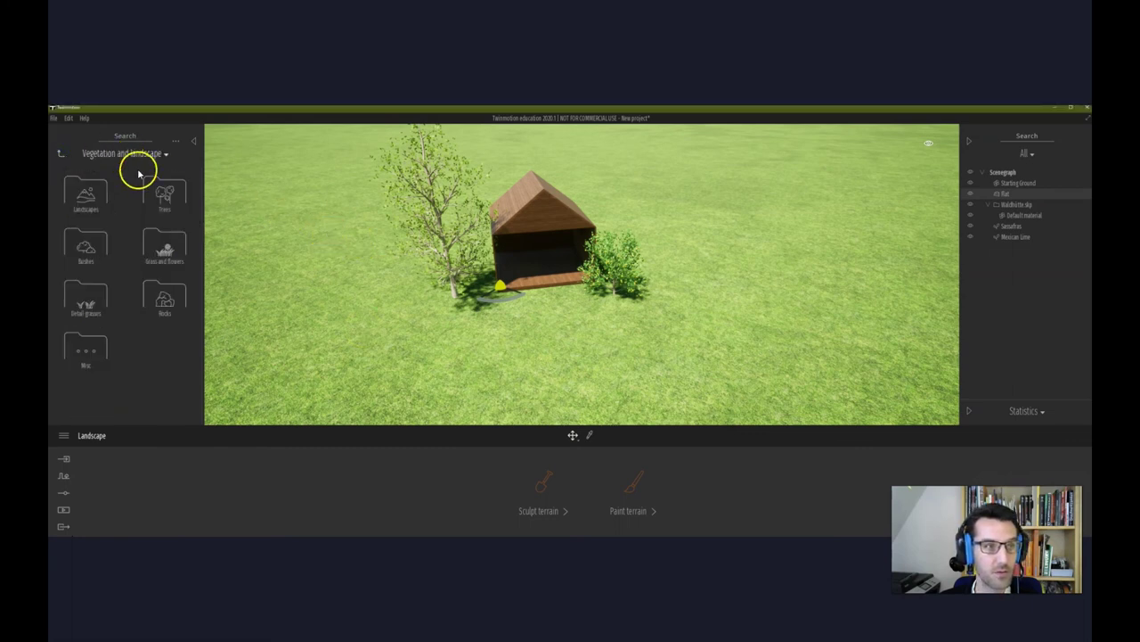
Step: Drag the Caprice horse from Characters > Animals onto the lawn in front of the house
click(61, 155)
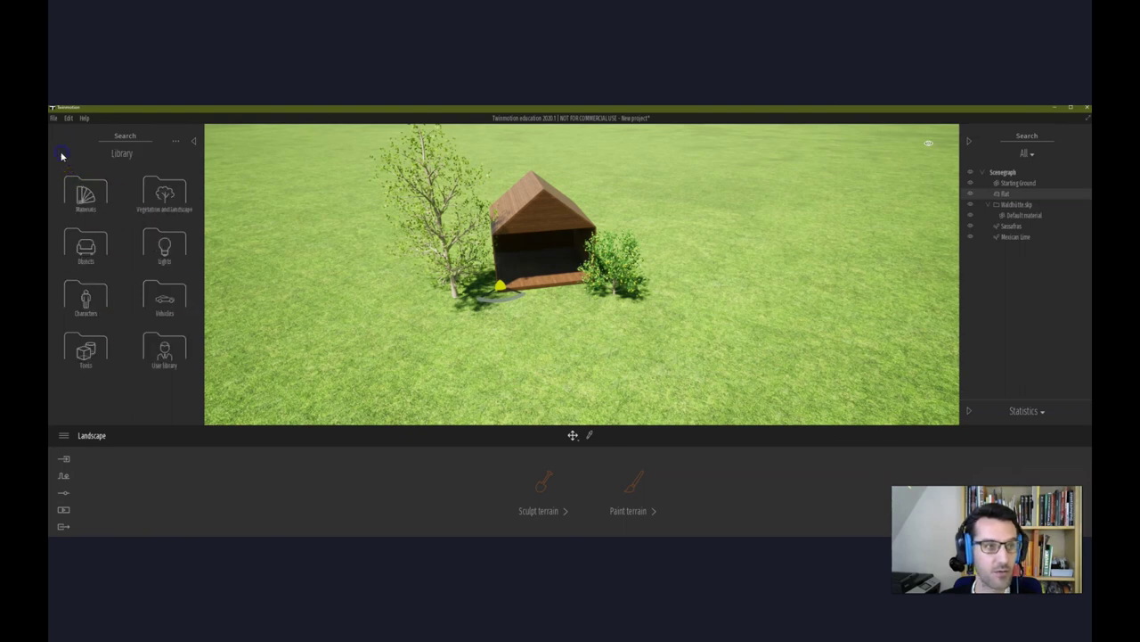
click(101, 305)
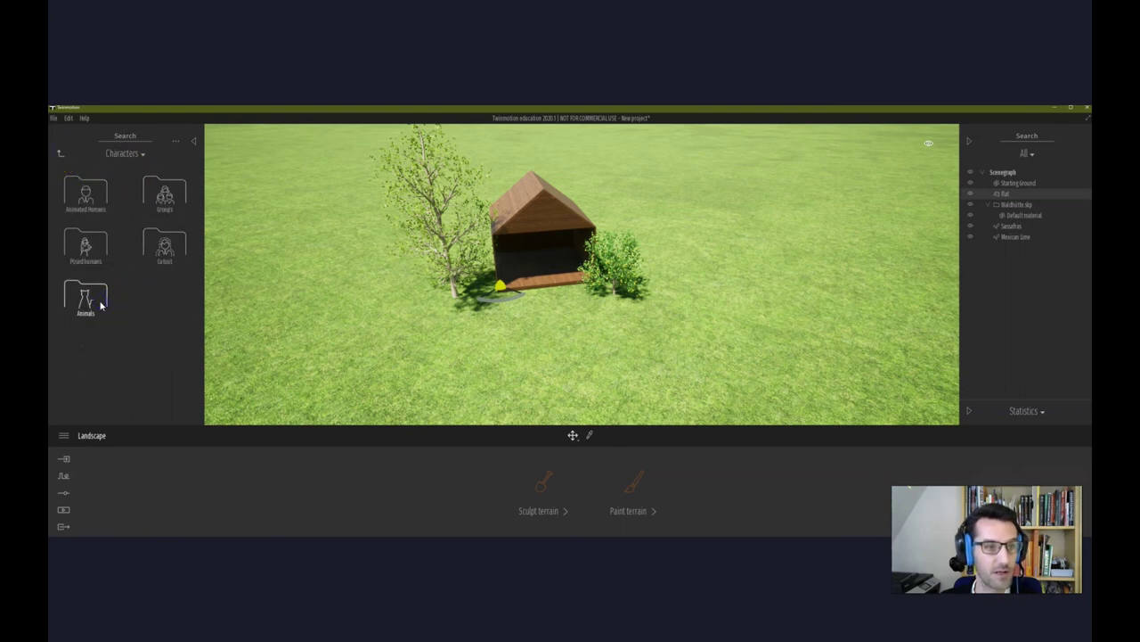
click(100, 303)
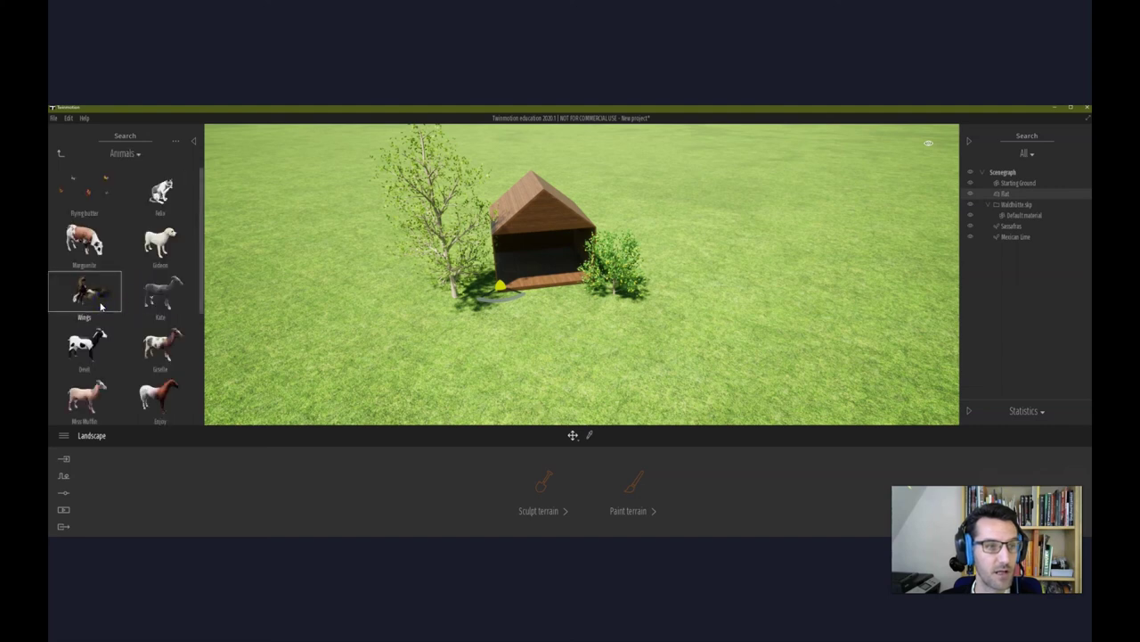
scroll(122, 330, down, 1)
scroll(122, 330, down, 1)
scroll(116, 332, down, 1)
scroll(125, 343, down, 2)
scroll(127, 334, down, 2)
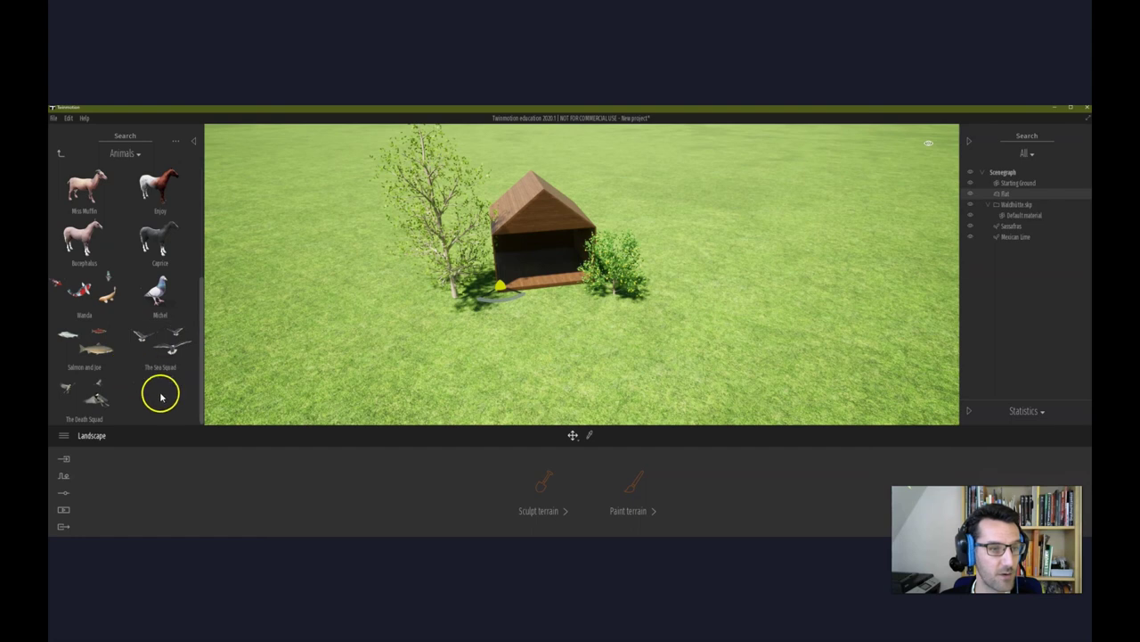
click(161, 239)
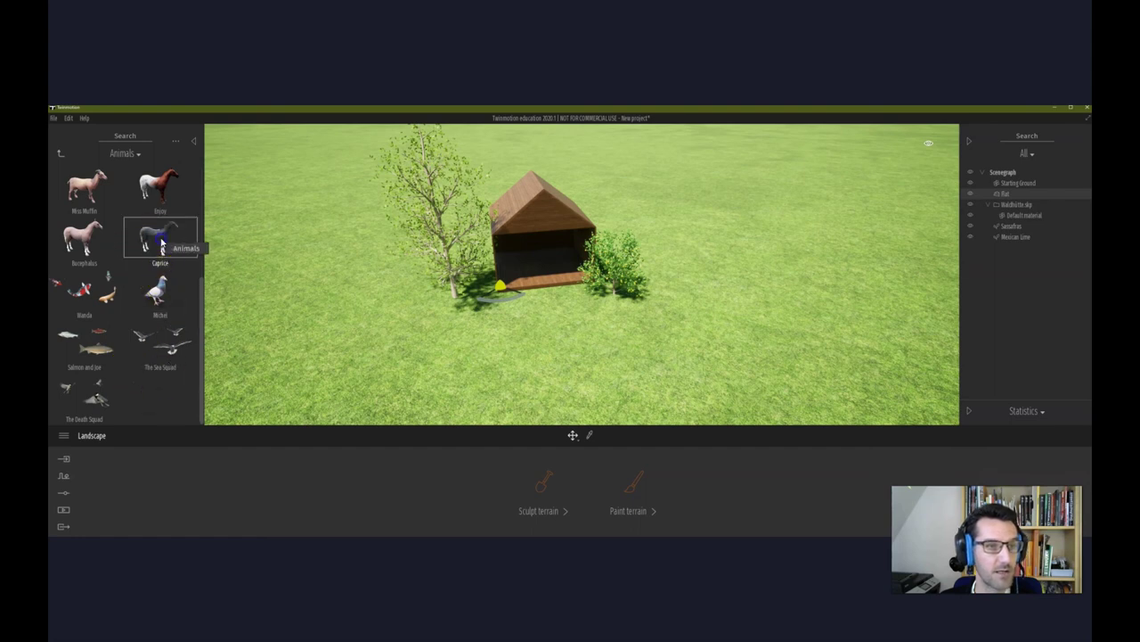
drag(169, 246, 554, 322)
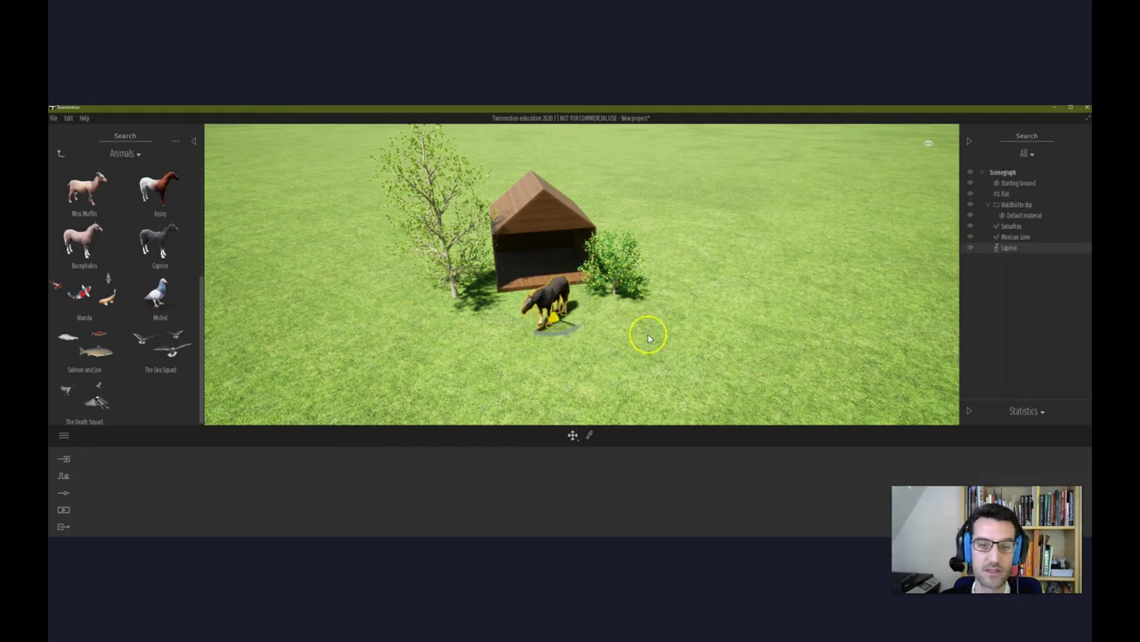